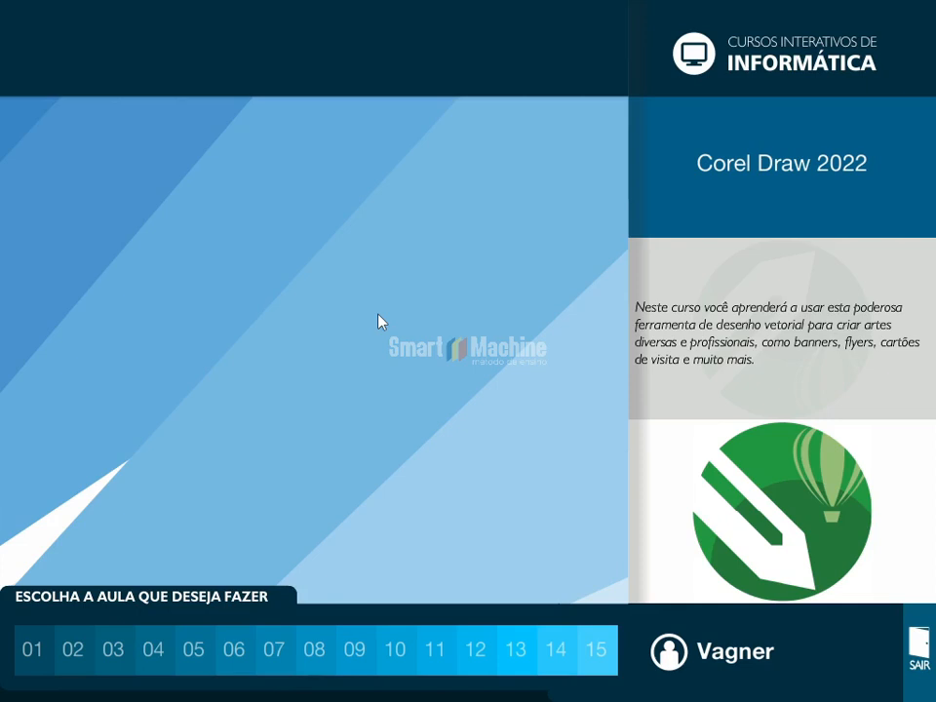
Open lesson 09, "Criação de Flyer - Parte II", and start watching its class.
{"action": "left_click", "coordinate": [357, 651]}
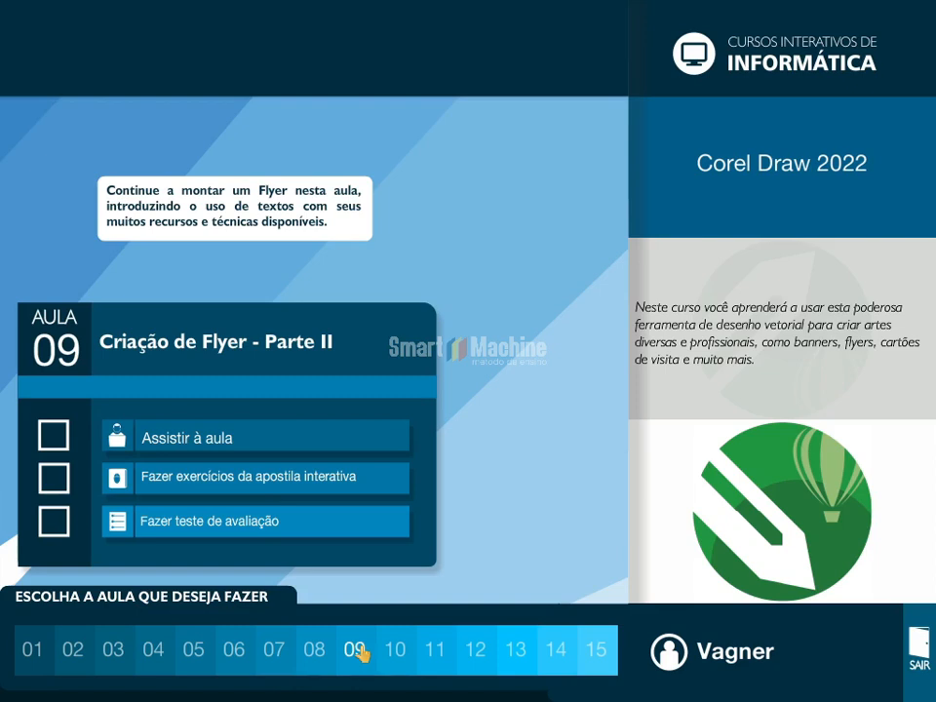
{"action": "left_click", "coordinate": [300, 439]}
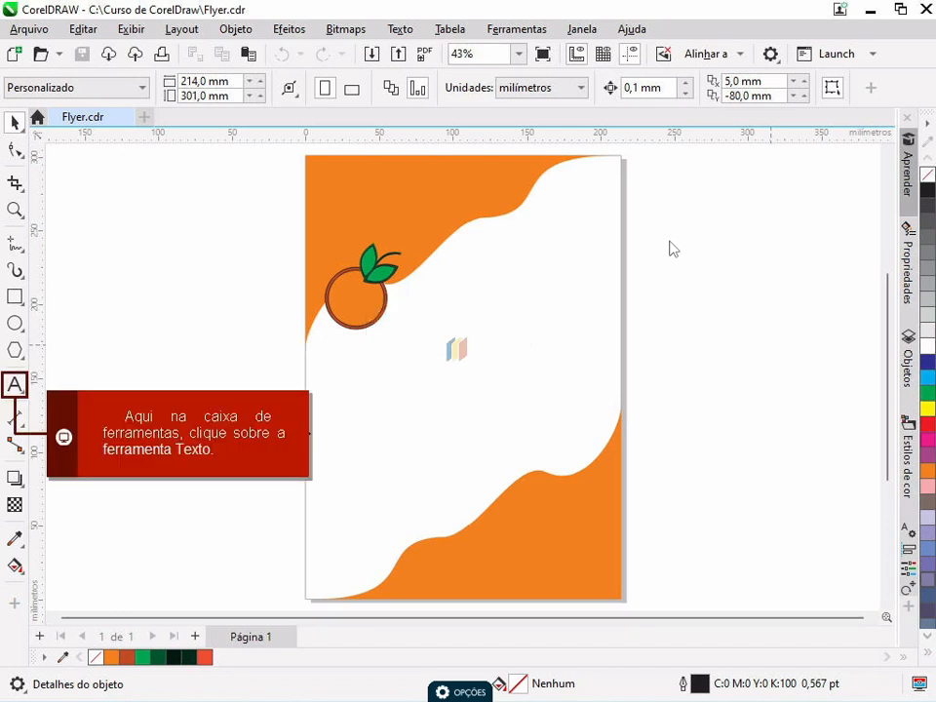
Add the artistic text "Organic" on the flyer just beside the orange fruit illustration and select it as an object.
{"action": "left_click", "coordinate": [15, 385]}
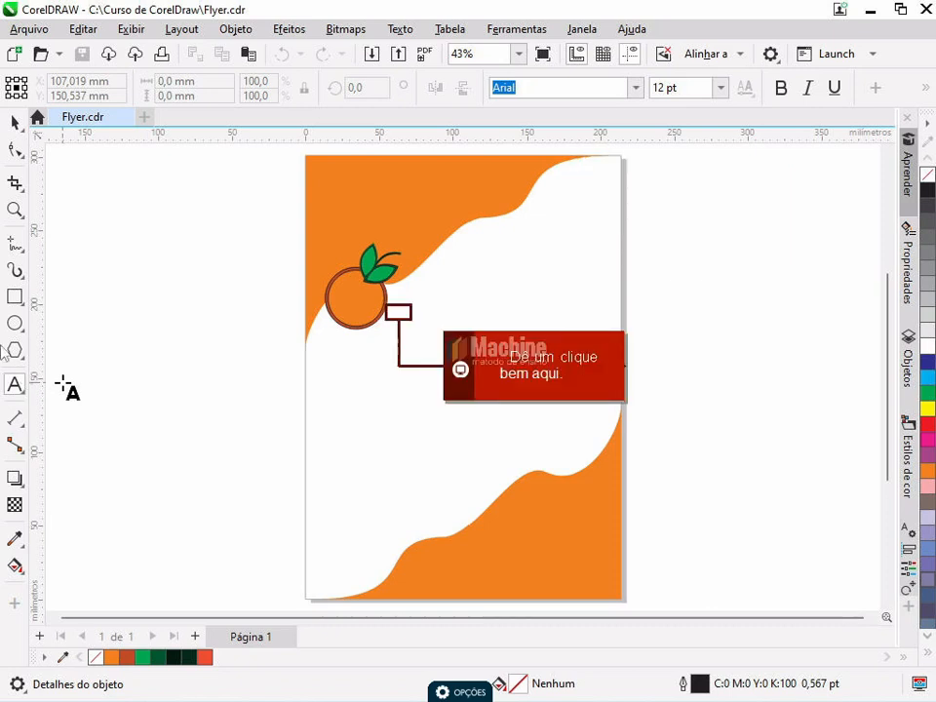
{"action": "left_click", "coordinate": [402, 307]}
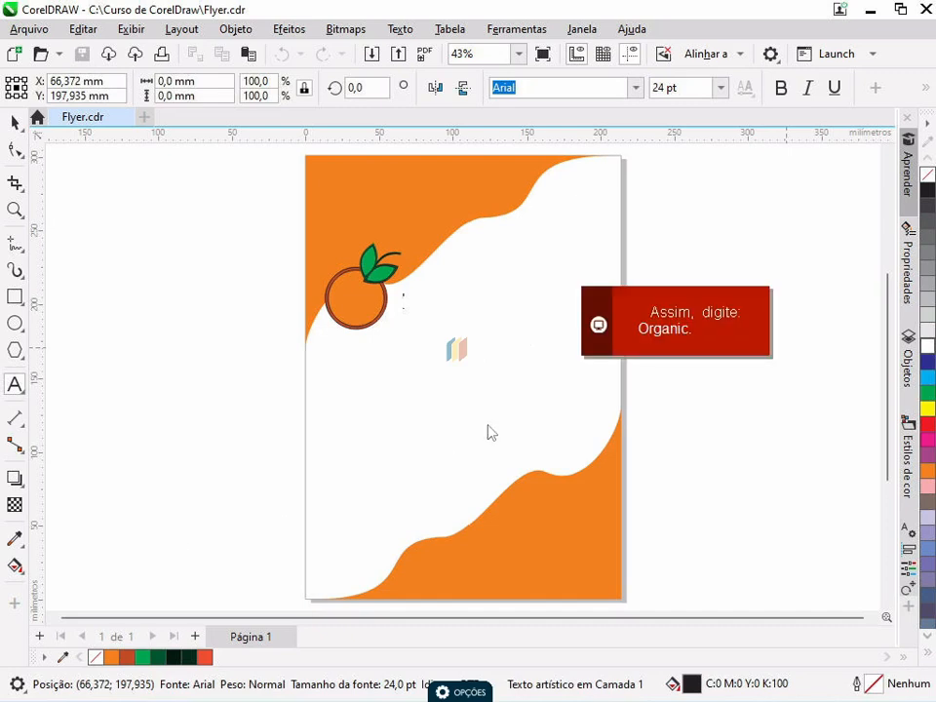
{"action": "type", "text": "Organic"}
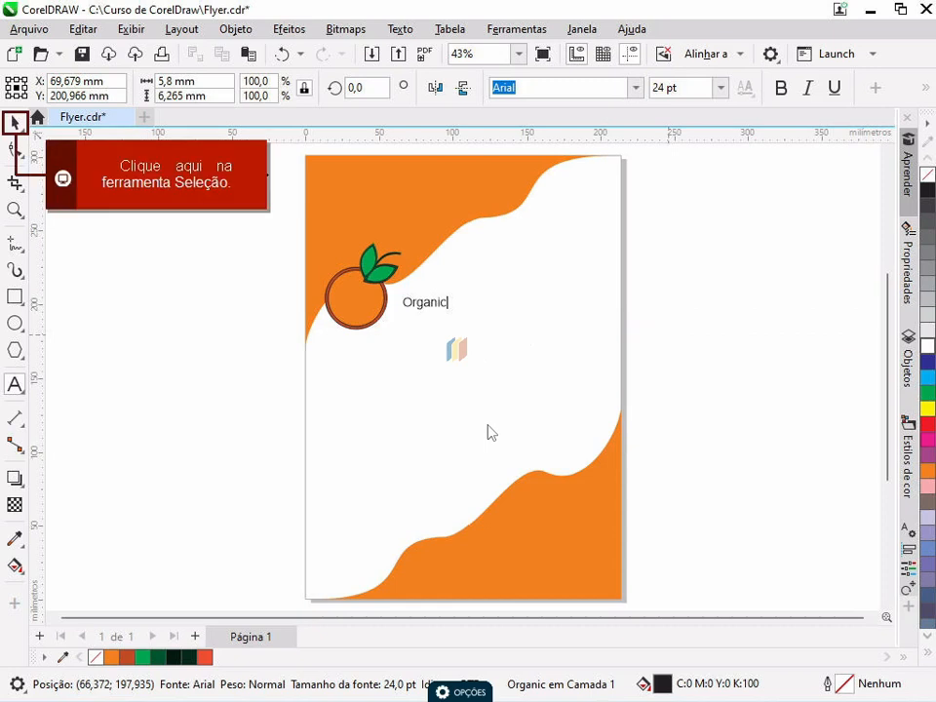
{"action": "left_click", "coordinate": [14, 123]}
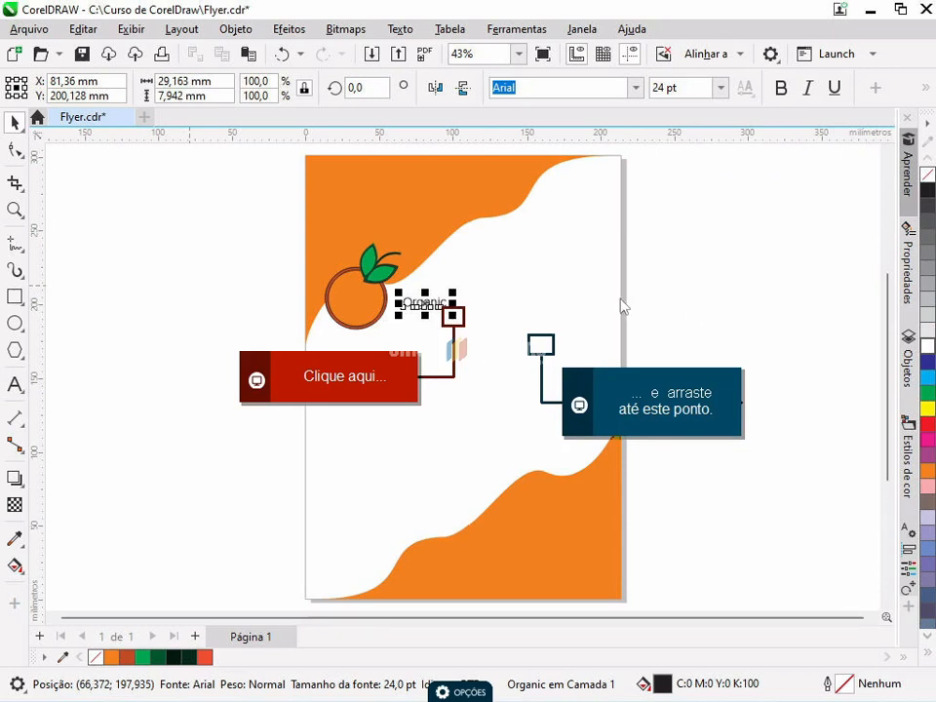
Try transforming the "Organic" text by enlarging it to about 75 pt, rotating it to about 330° and skewing it horizontally.
{"action": "left_click_drag", "start_coordinate": [542, 348], "coordinate": [544, 353]}
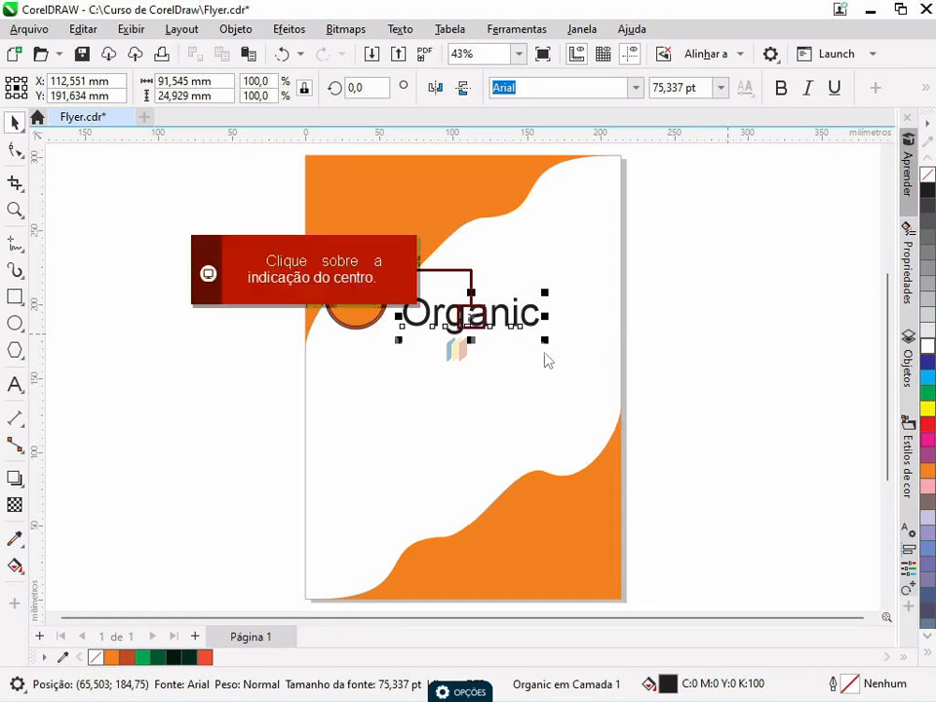
{"action": "left_click", "coordinate": [471, 319]}
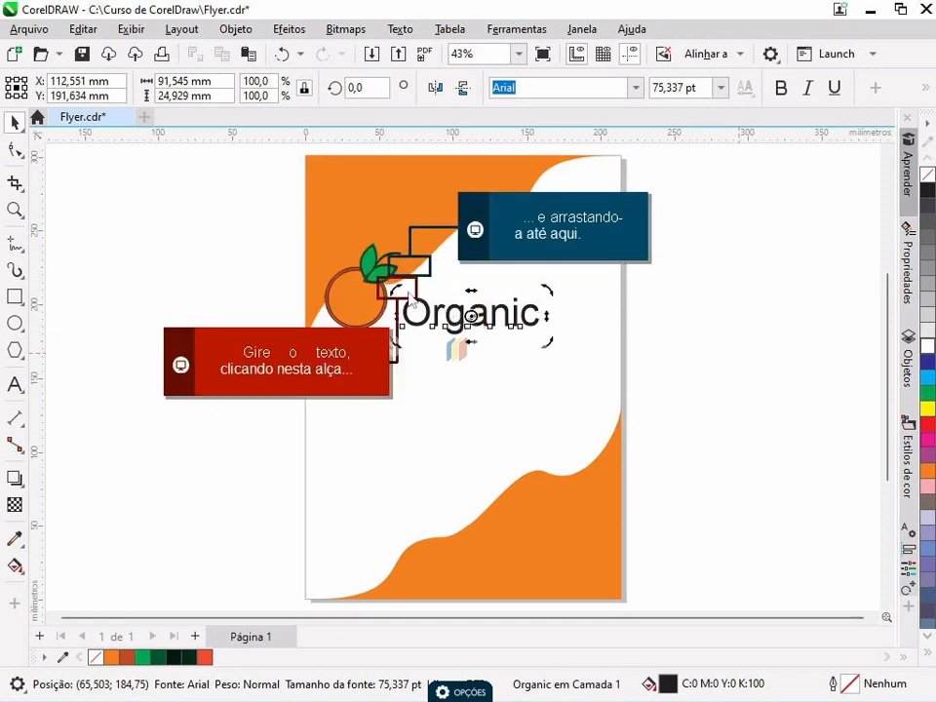
{"action": "left_click_drag", "start_coordinate": [400, 288], "coordinate": [414, 277]}
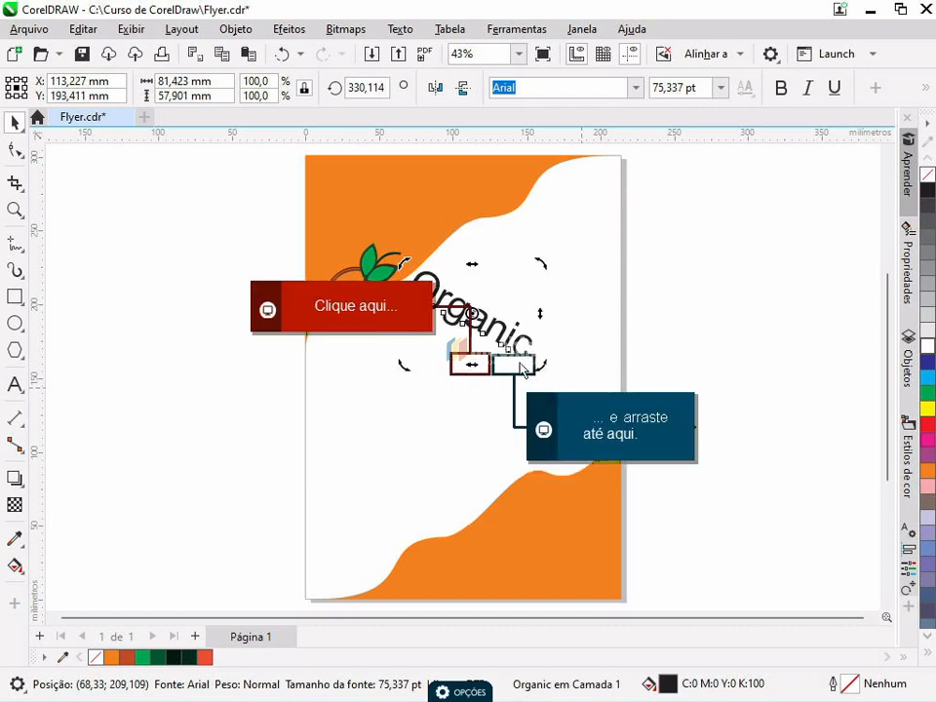
{"action": "left_click_drag", "start_coordinate": [471, 365], "coordinate": [517, 369]}
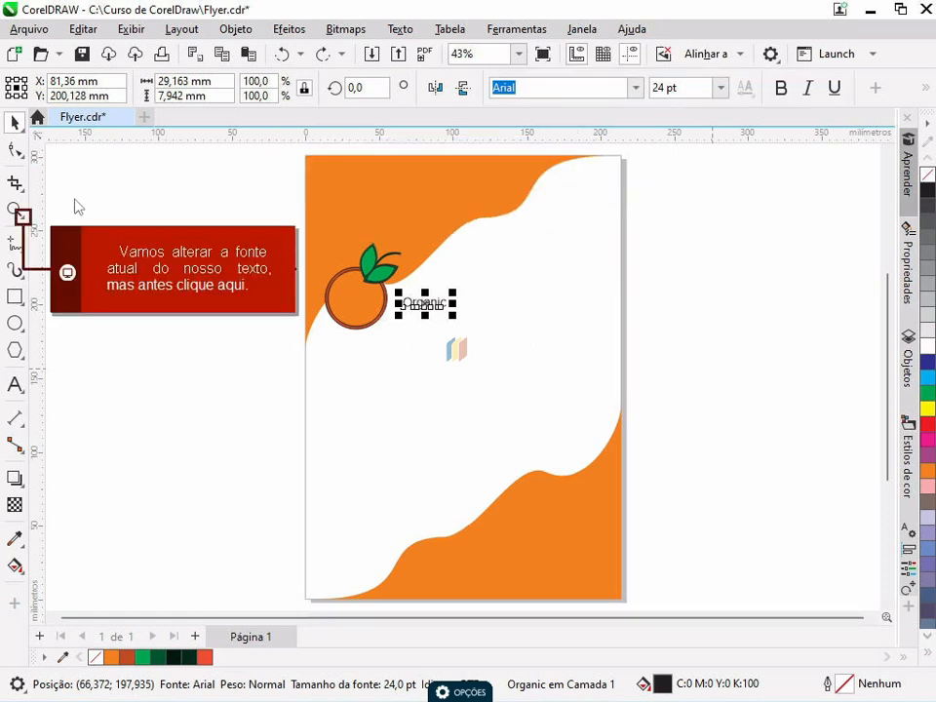
Set the "Organic" text's font to Arial Rounded MT Bold and its size to 48 pt.
{"action": "left_click", "coordinate": [20, 214]}
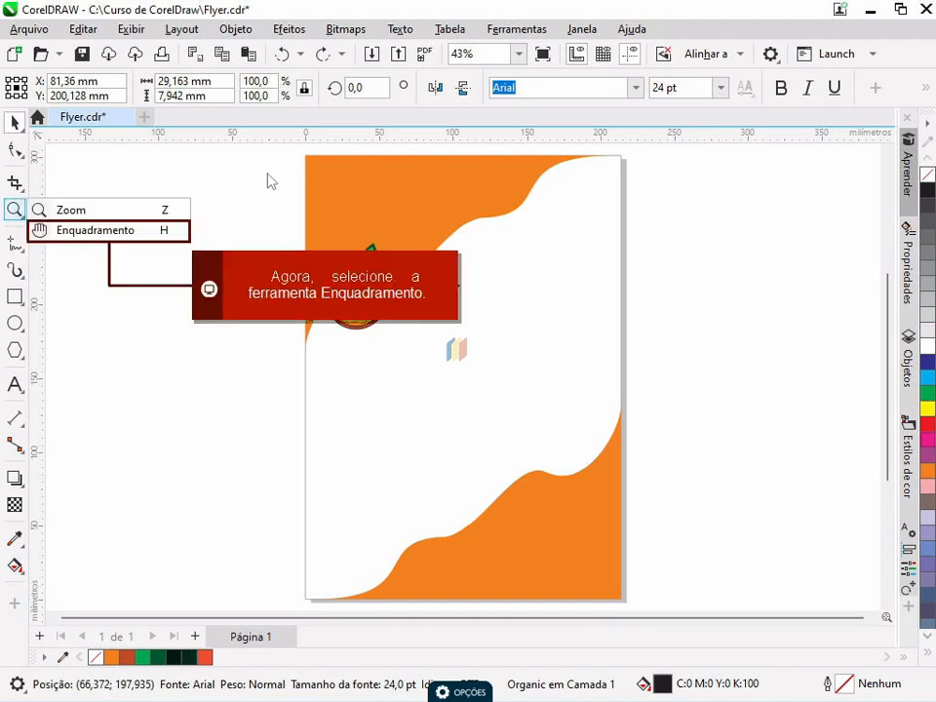
{"action": "key", "text": "h"}
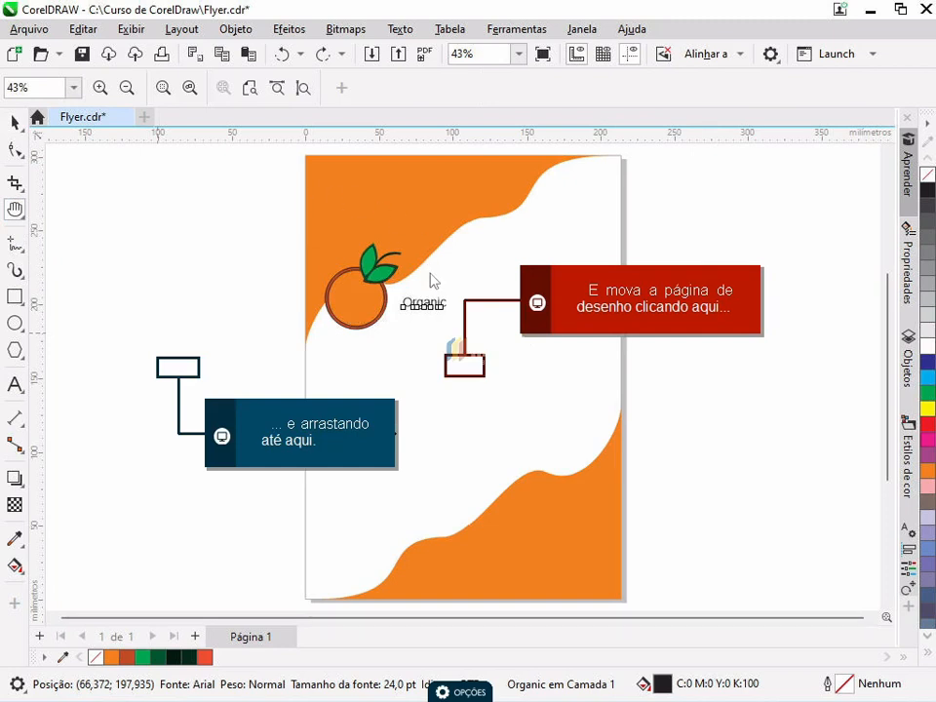
{"action": "left_click_drag", "start_coordinate": [474, 372], "coordinate": [189, 380]}
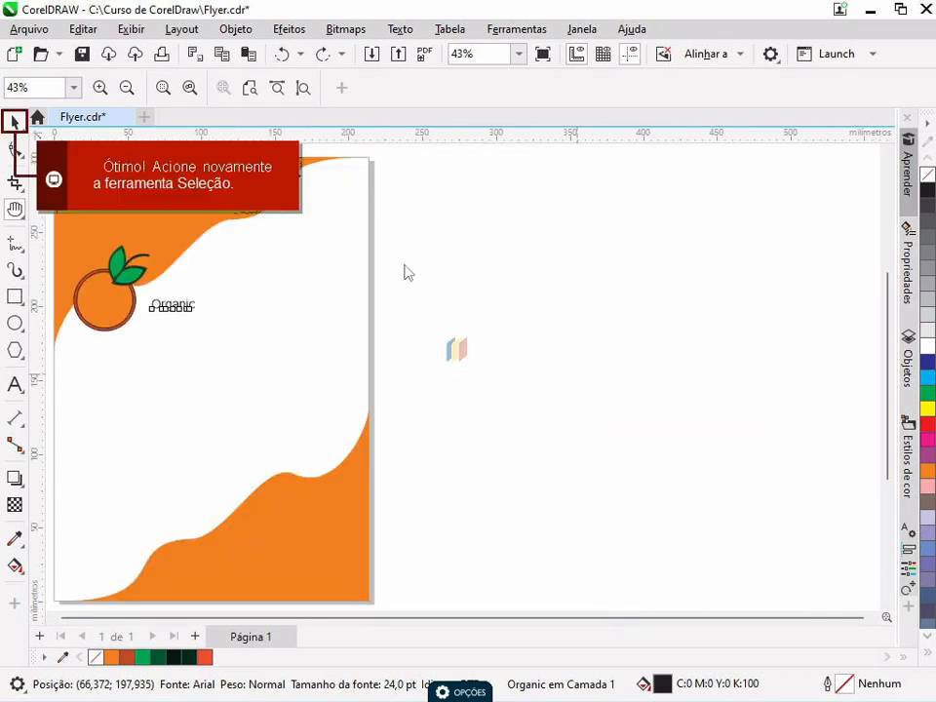
{"action": "left_click", "coordinate": [14, 122]}
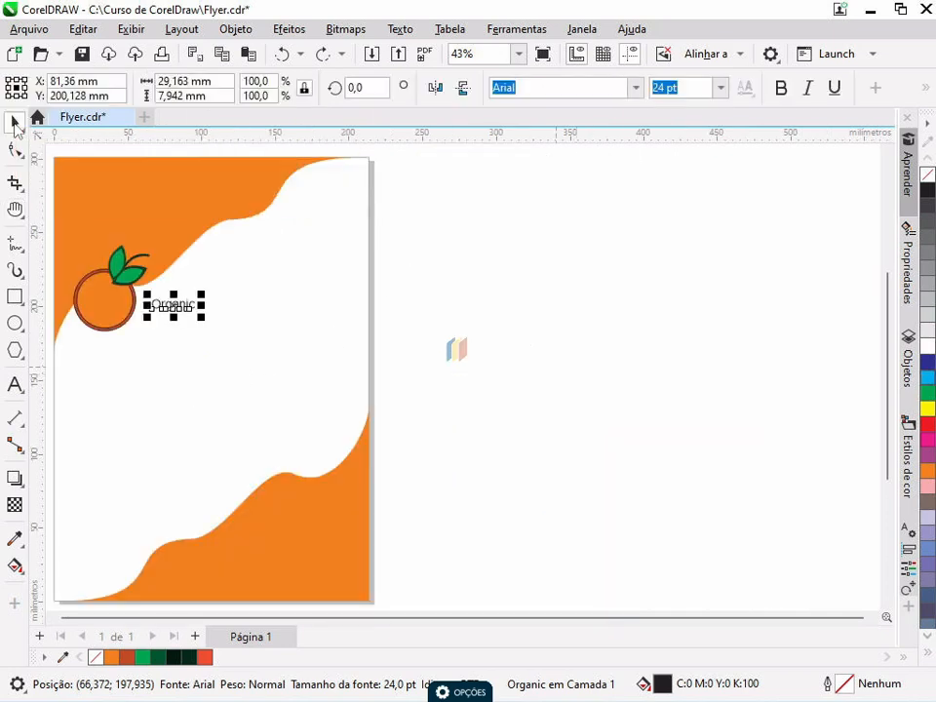
{"action": "left_click", "coordinate": [635, 89]}
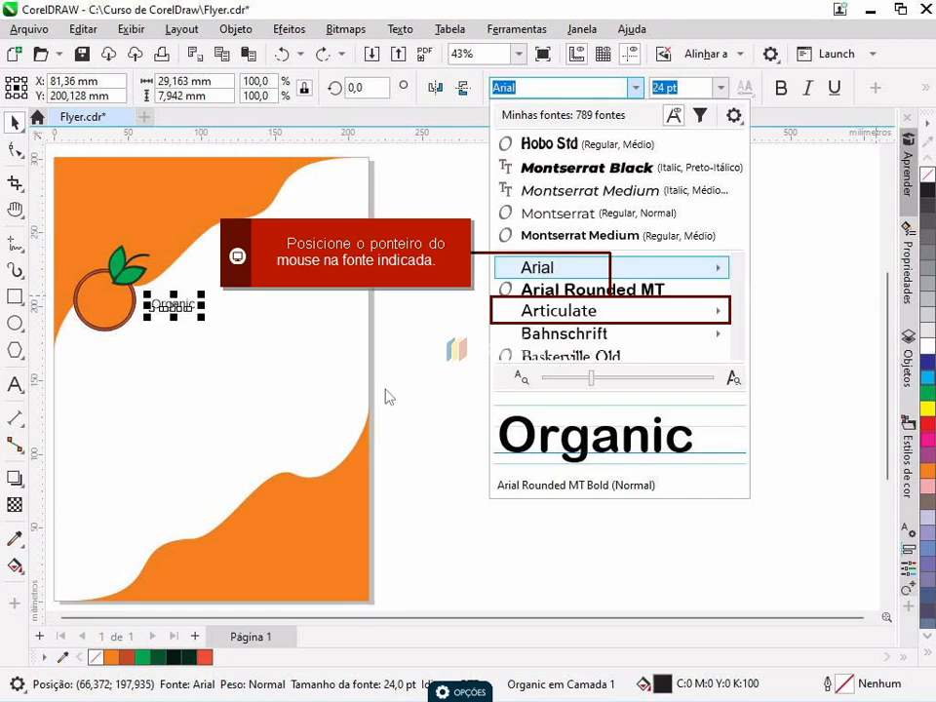
{"action": "mouse_move", "coordinate": [556, 319]}
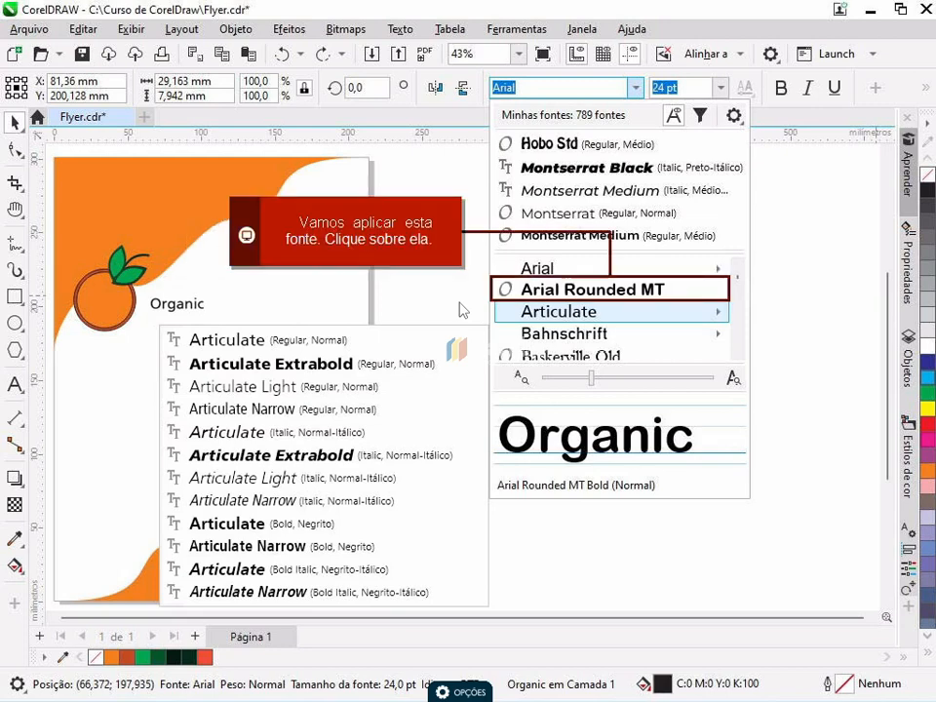
{"action": "left_click", "coordinate": [569, 296]}
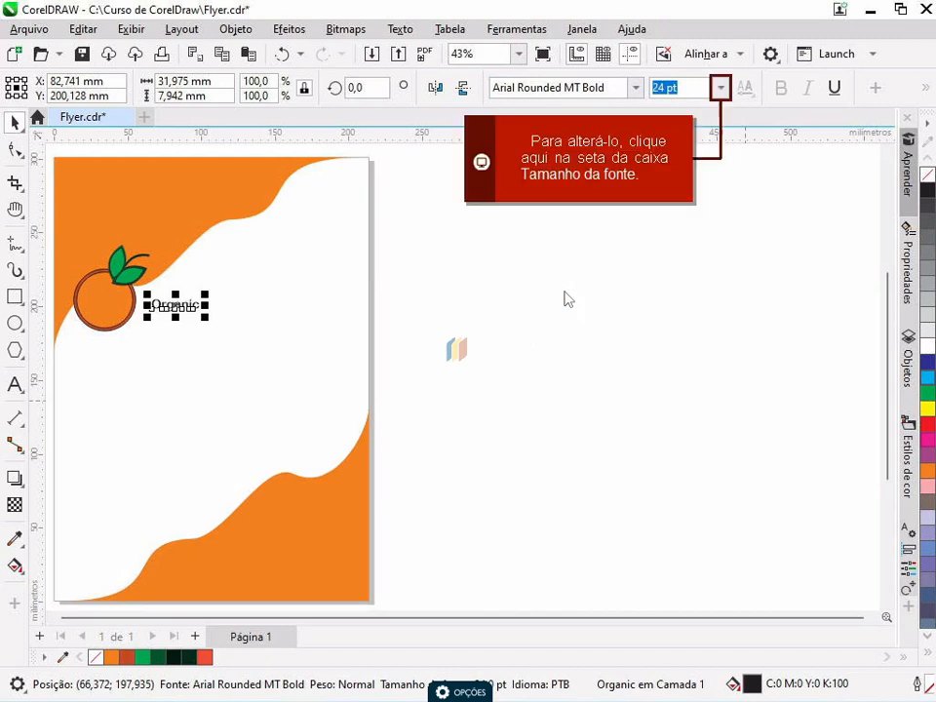
{"action": "left_click", "coordinate": [721, 88]}
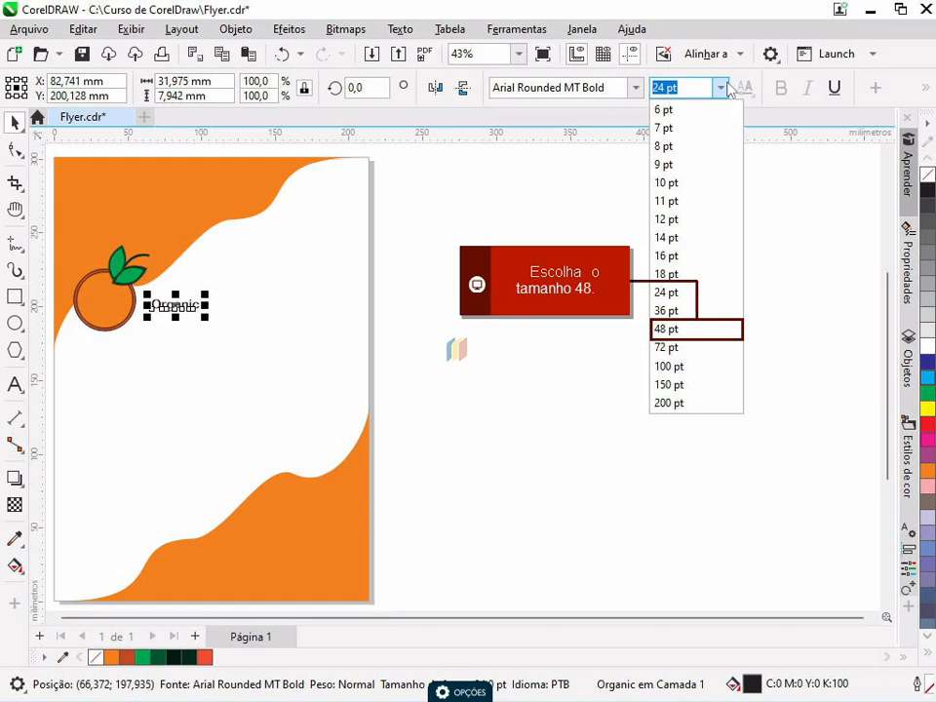
{"action": "left_click", "coordinate": [698, 334]}
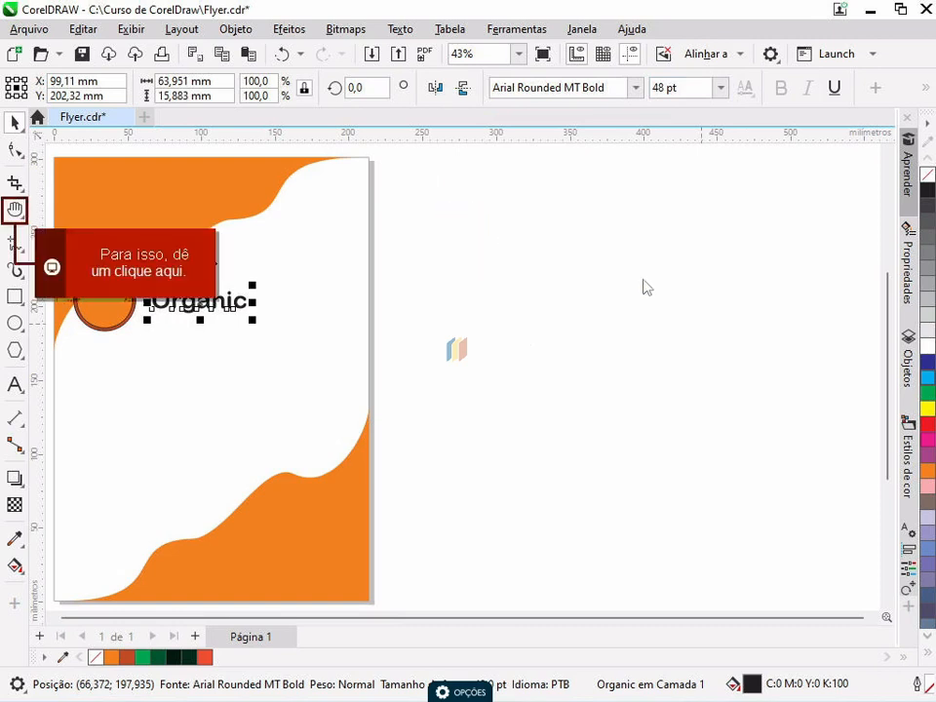
Change the case of the "Organic" text to all uppercase (MAIÚSCULAS).
{"action": "left_click", "coordinate": [14, 208]}
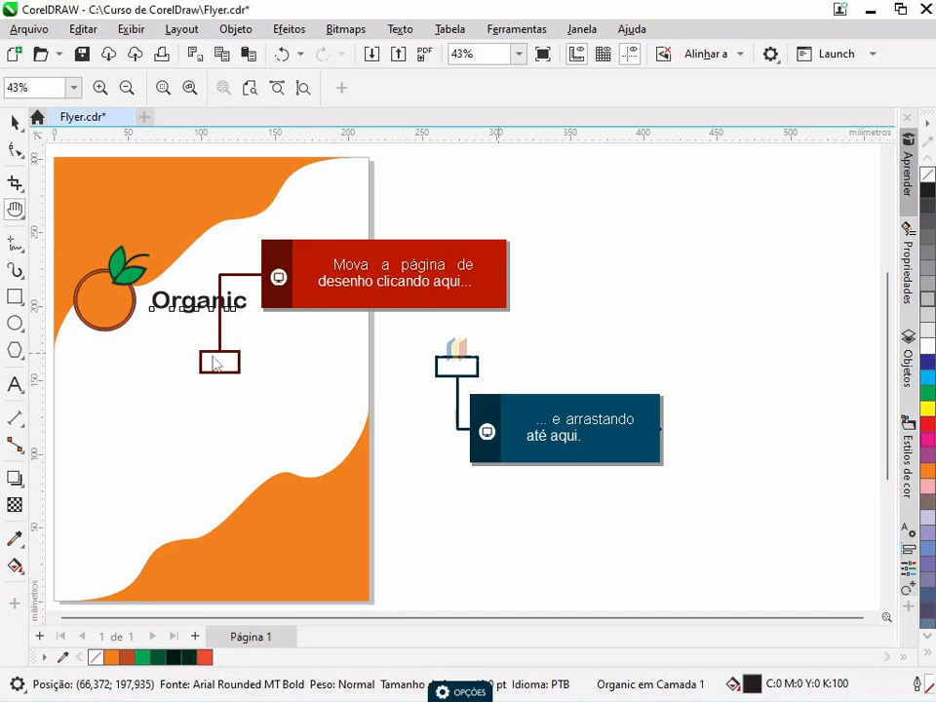
{"action": "left_click_drag", "start_coordinate": [221, 362], "coordinate": [440, 363]}
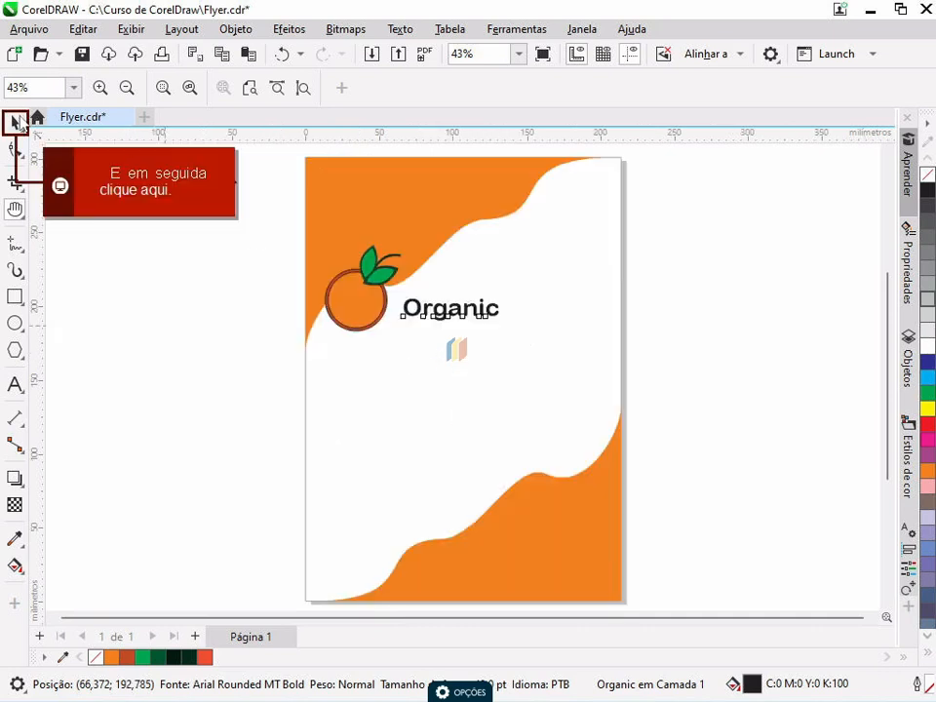
{"action": "left_click", "coordinate": [15, 120]}
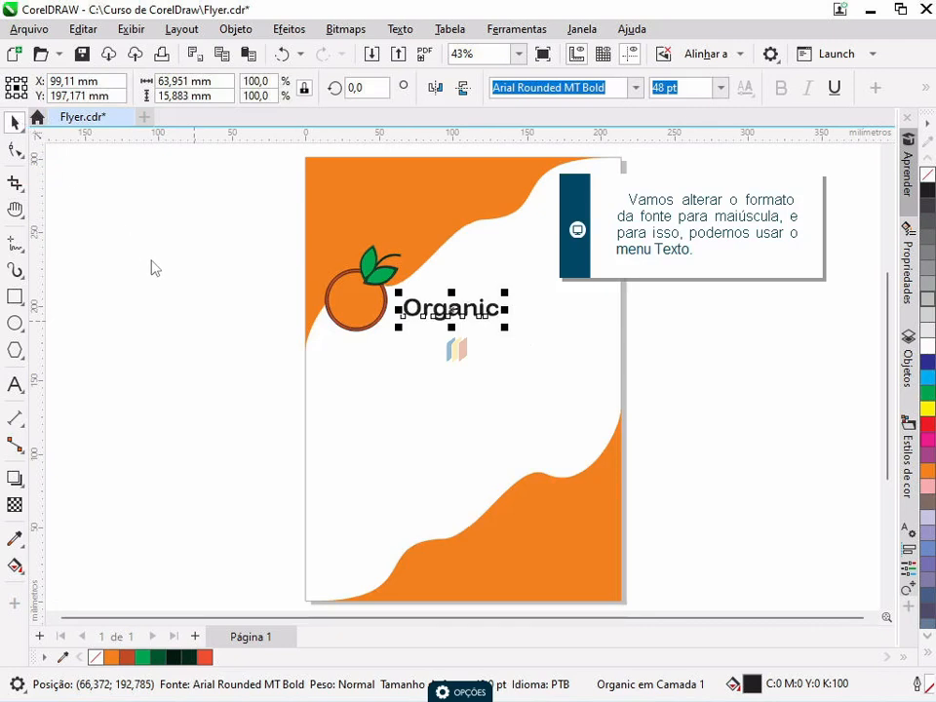
{"action": "left_click", "coordinate": [399, 29]}
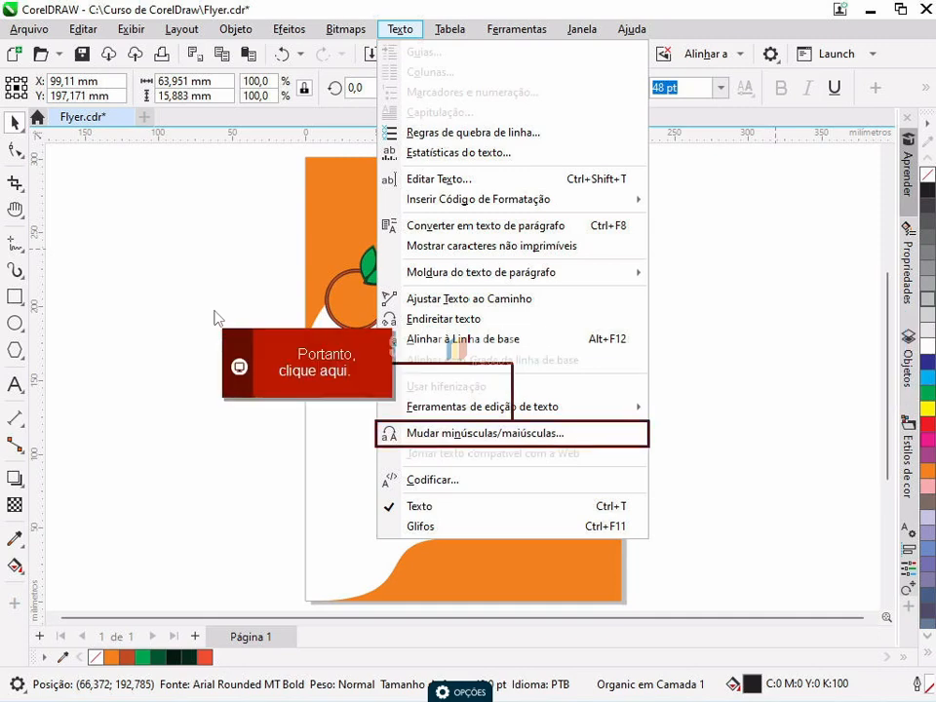
{"action": "left_click", "coordinate": [409, 440]}
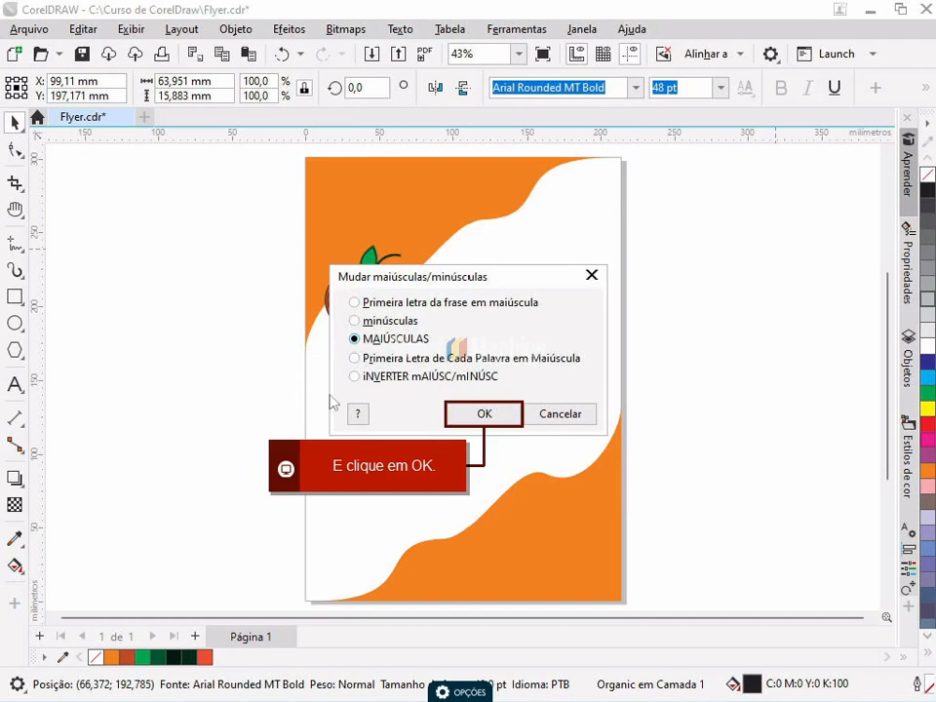
{"action": "left_click", "coordinate": [481, 415]}
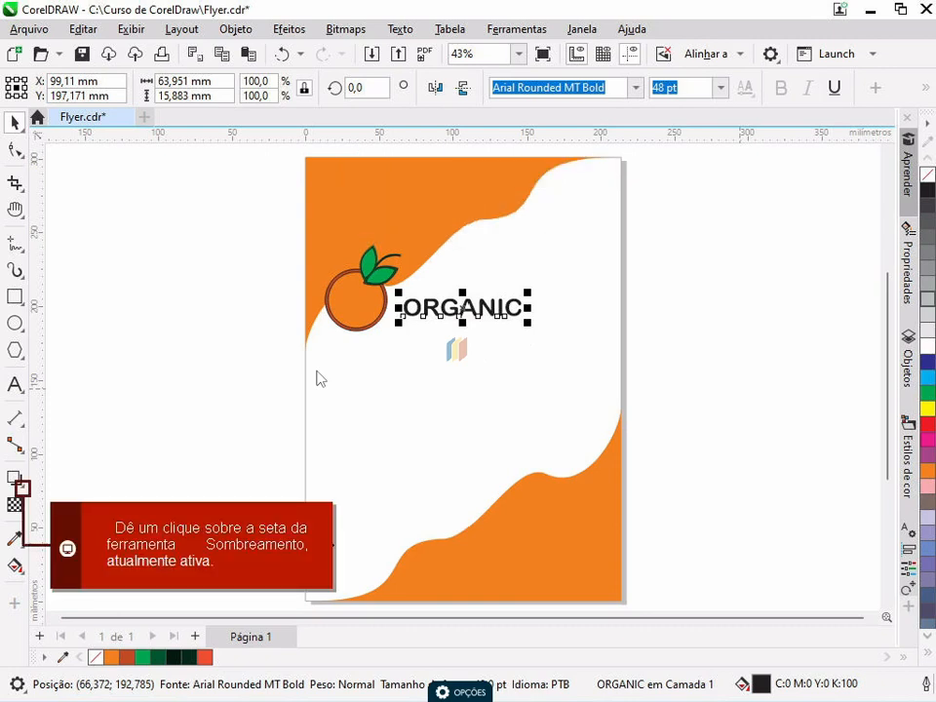
Apply an Envelope to the "ORGANIC" text and pull its bottom centre node down about 5 mm.
{"action": "left_click", "coordinate": [22, 486]}
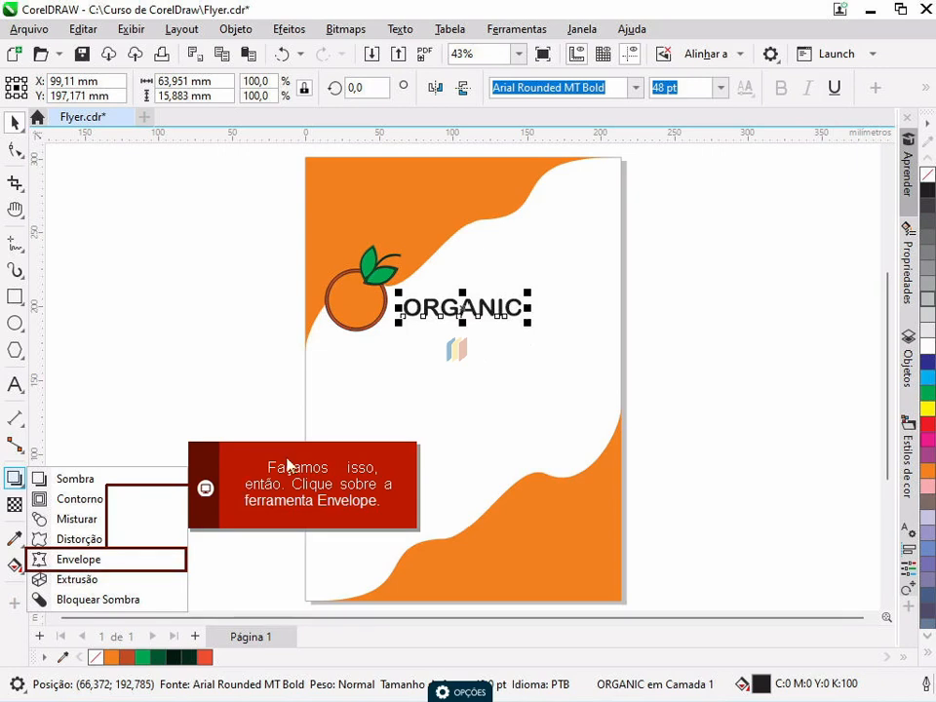
{"action": "left_click", "coordinate": [167, 561]}
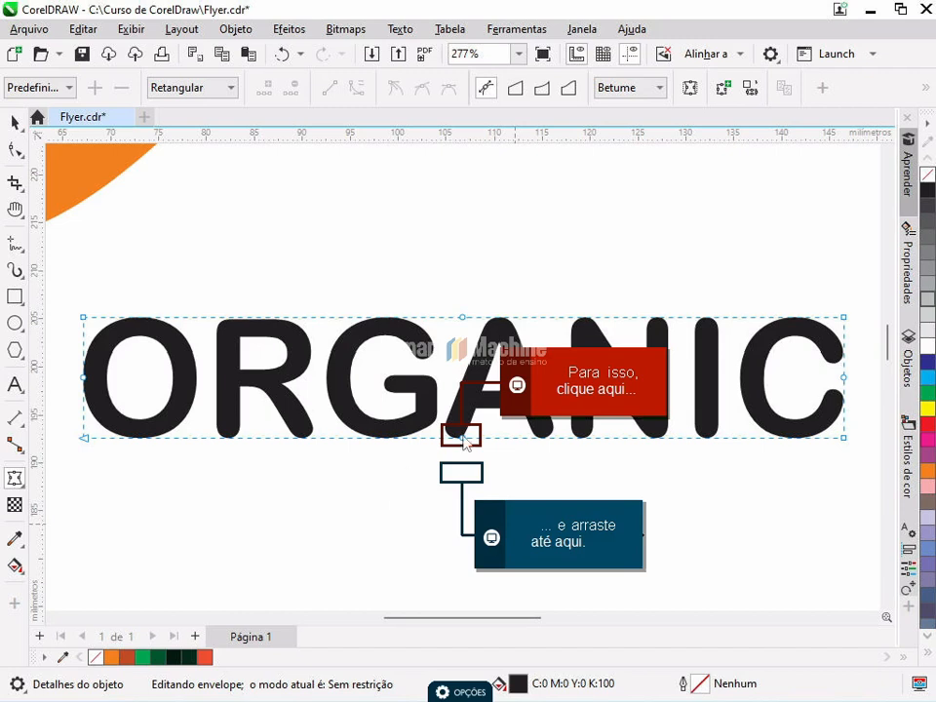
{"action": "left_click_drag", "start_coordinate": [461, 436], "coordinate": [468, 478]}
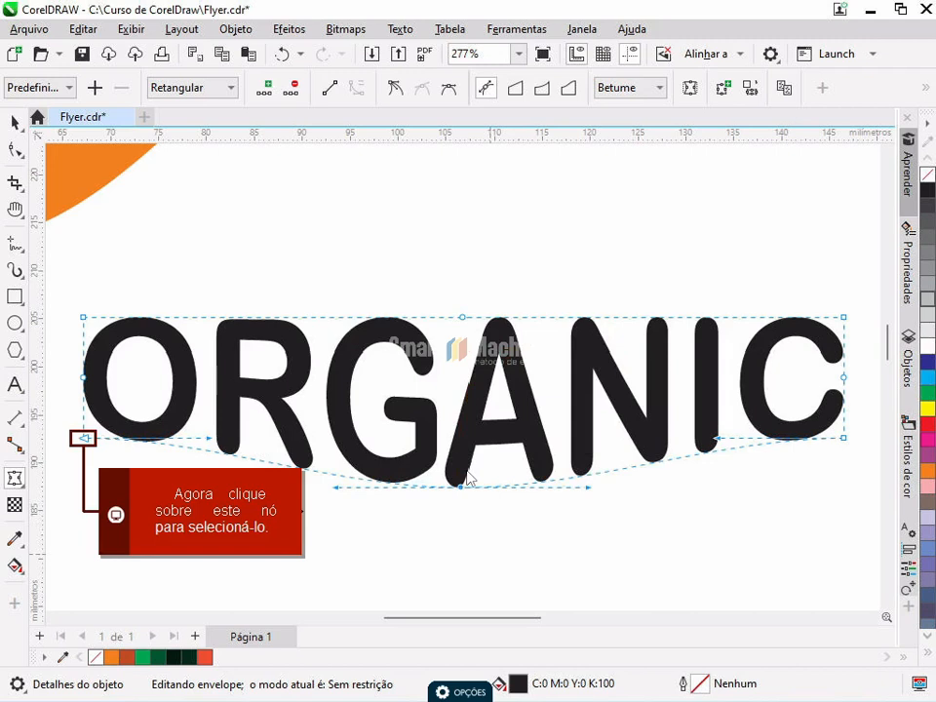
Convert the envelope's lower-left node to line and move it outward, about 4 mm down and 2 mm left.
{"action": "left_click", "coordinate": [83, 440]}
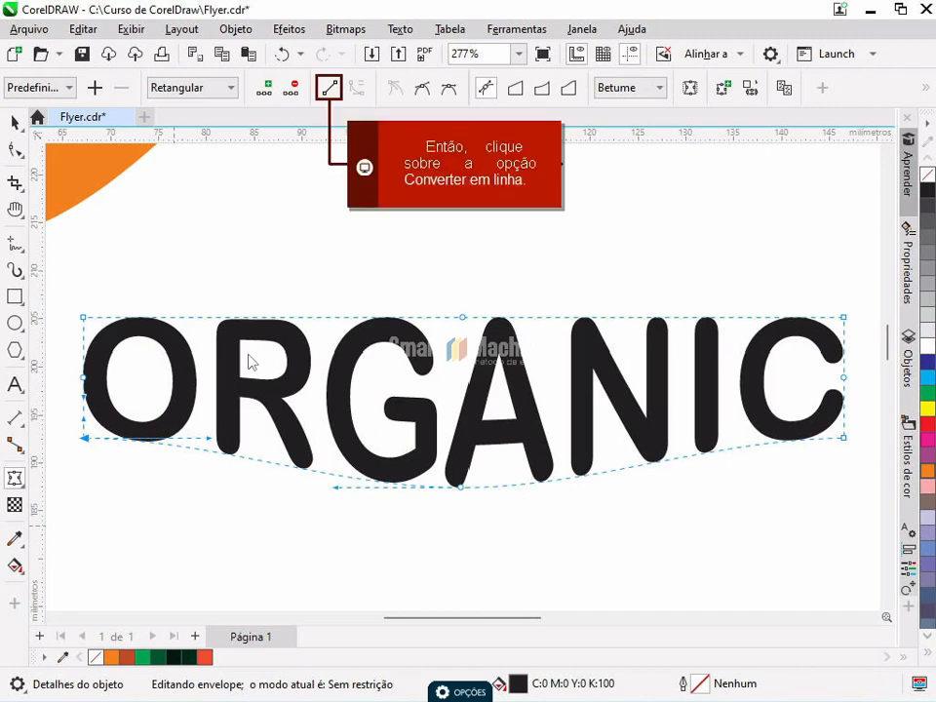
{"action": "left_click", "coordinate": [331, 89]}
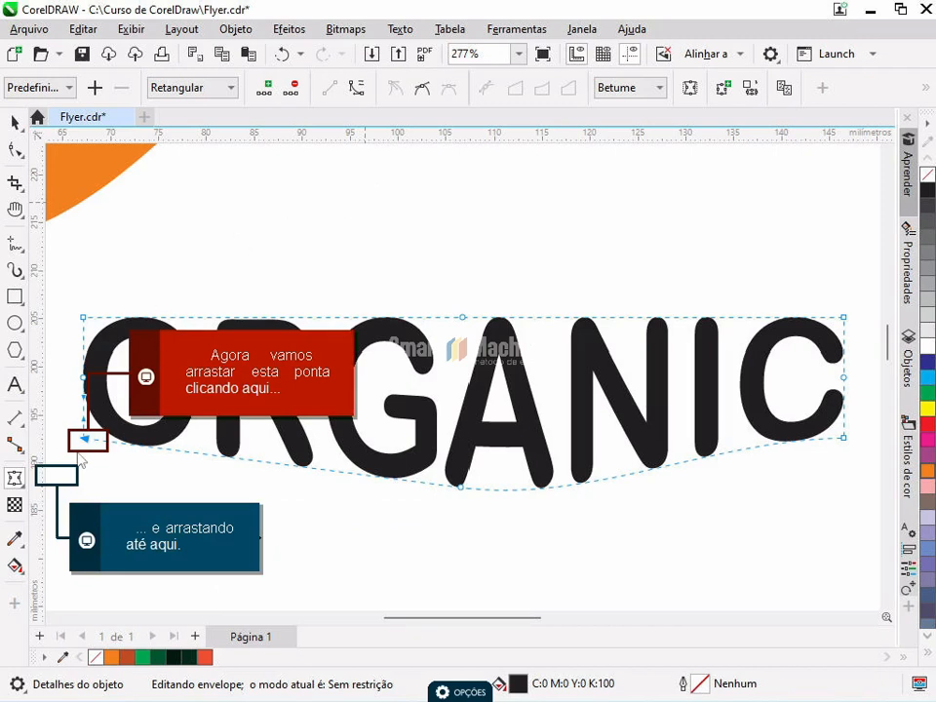
{"action": "left_click_drag", "start_coordinate": [81, 444], "coordinate": [62, 474]}
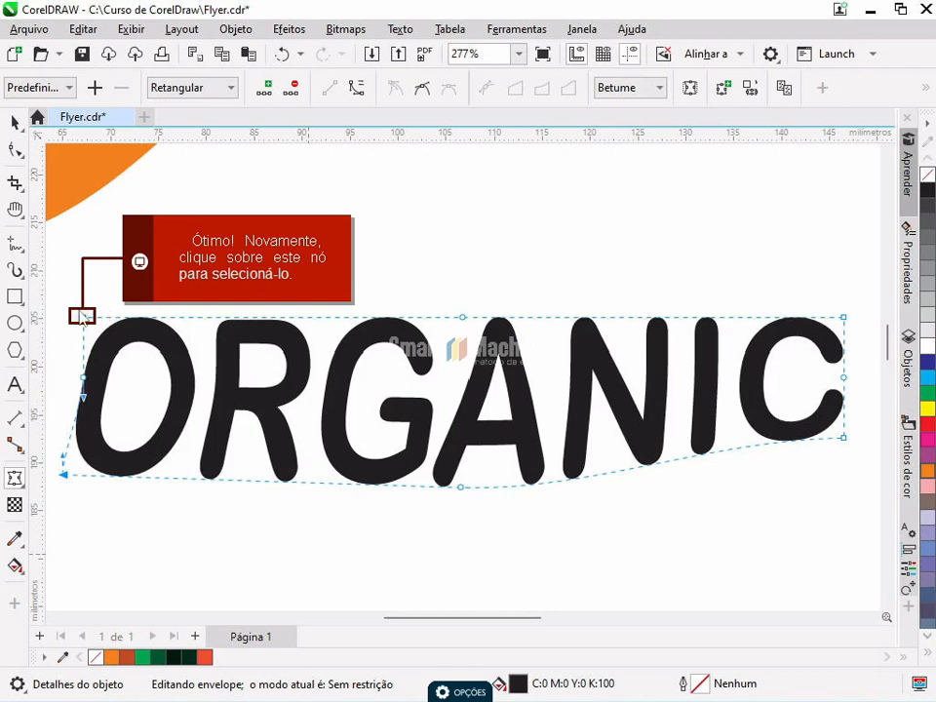
Convert the envelope's upper-left node to line and move it outward, about 3 mm up and 1 mm left.
{"action": "left_click", "coordinate": [83, 318]}
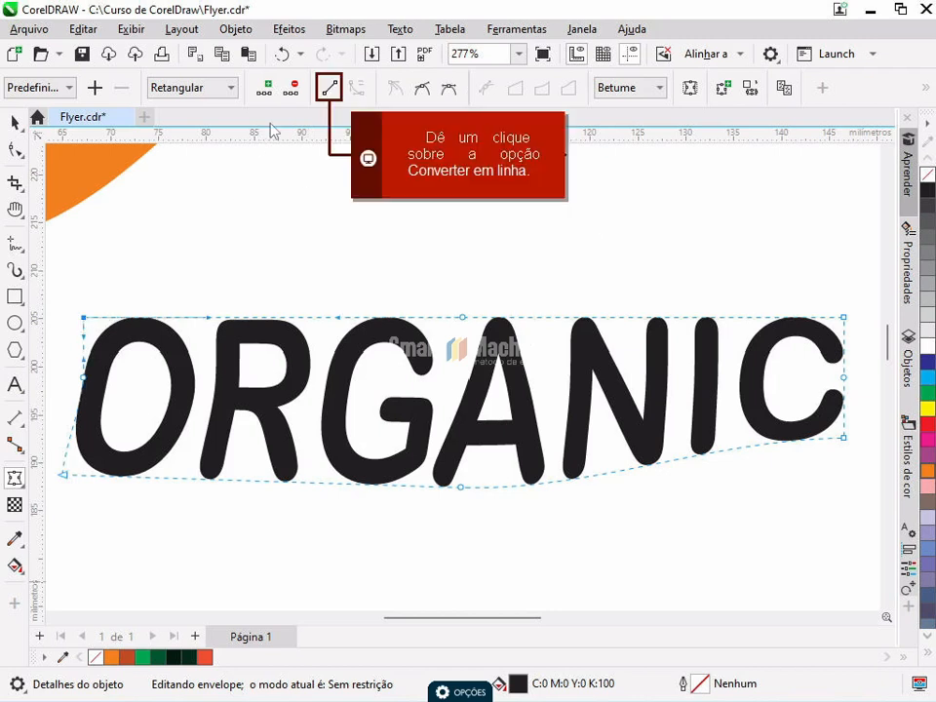
{"action": "left_click", "coordinate": [328, 88]}
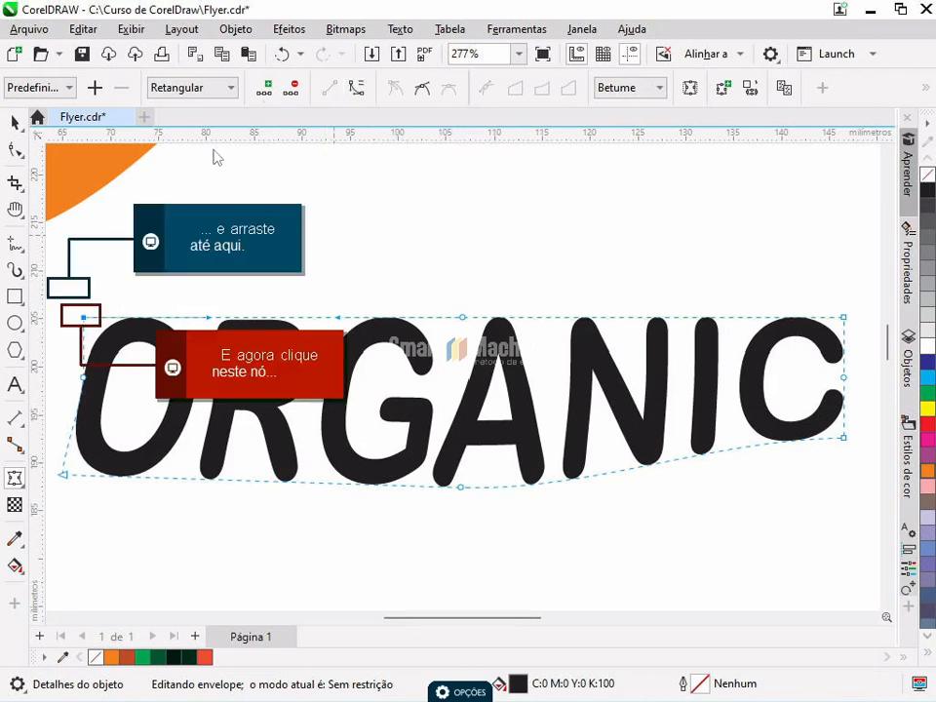
{"action": "left_click_drag", "start_coordinate": [83, 312], "coordinate": [75, 287]}
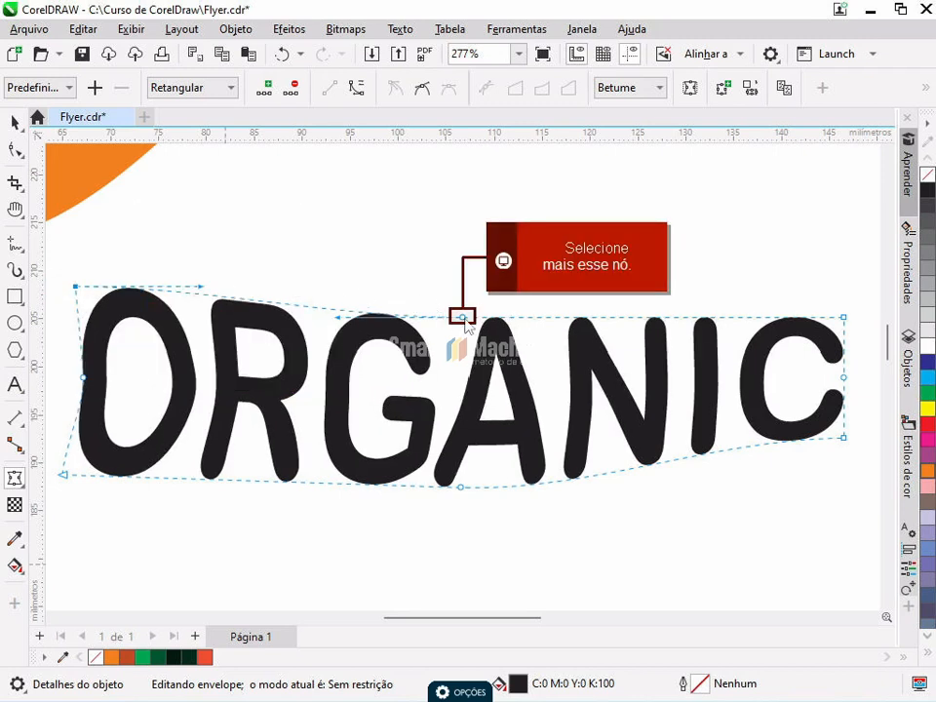
Convert the envelope's top centre node to line, pull it down about 3 mm, and finish editing the envelope.
{"action": "left_click", "coordinate": [464, 319], "text": "shift"}
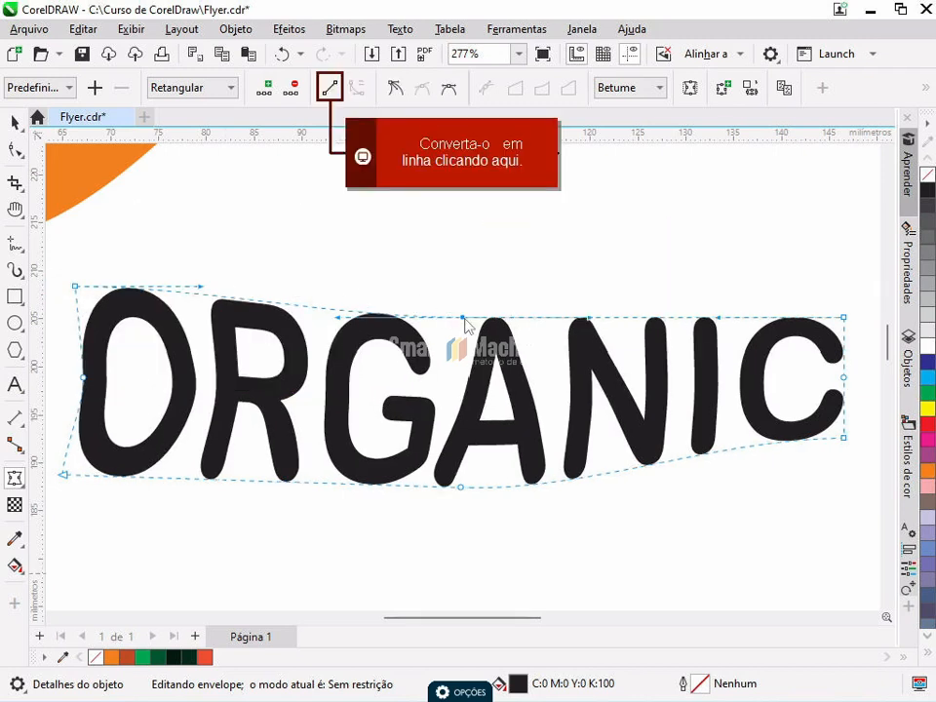
{"action": "left_click", "coordinate": [331, 89]}
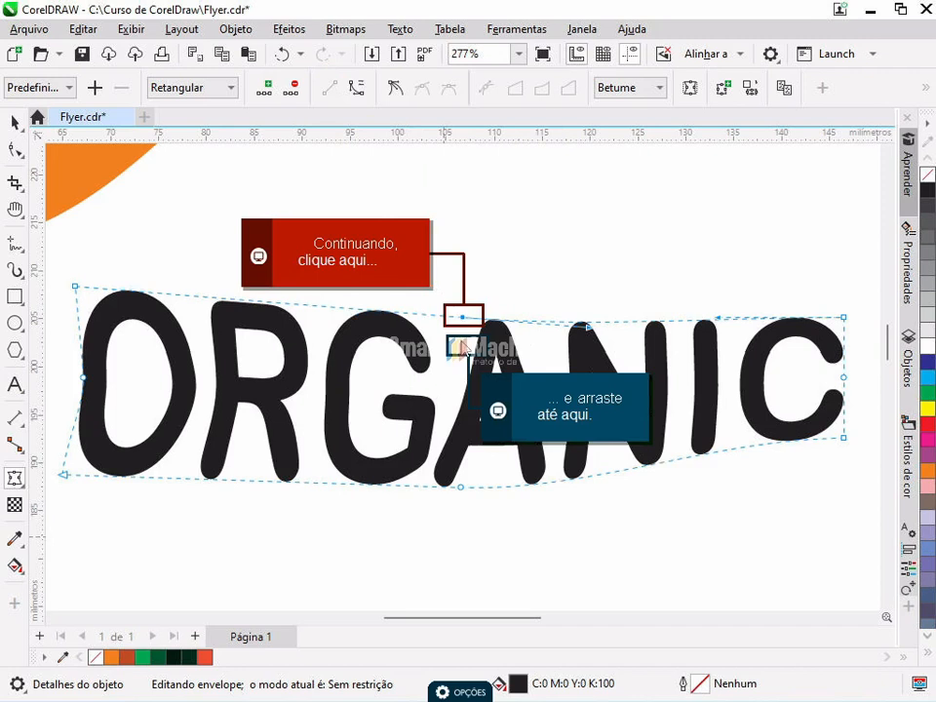
{"action": "left_click_drag", "start_coordinate": [464, 317], "coordinate": [464, 349]}
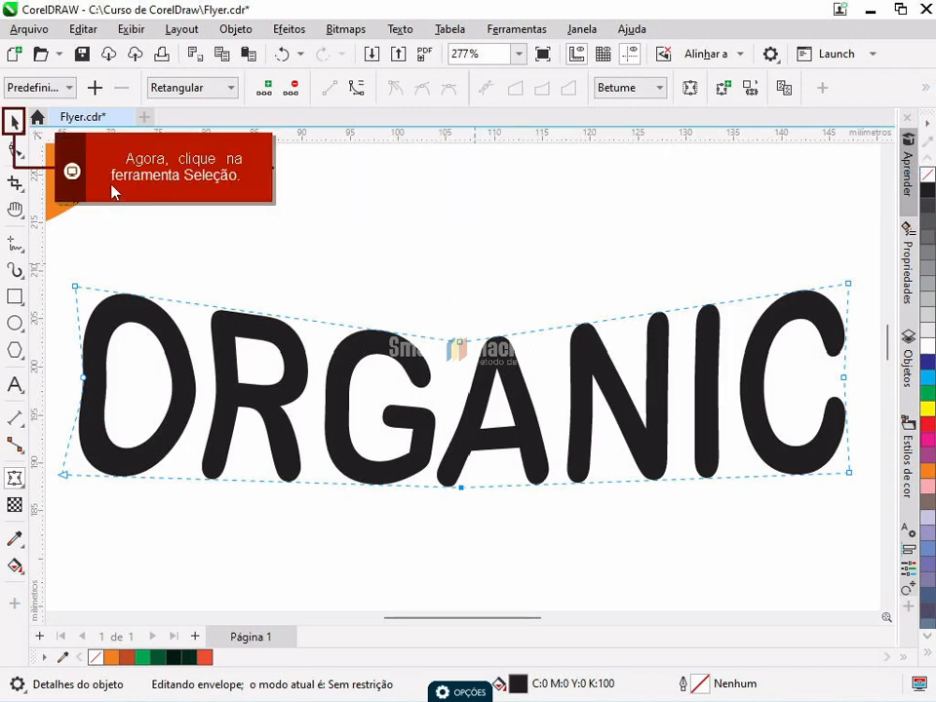
{"action": "left_click", "coordinate": [15, 121]}
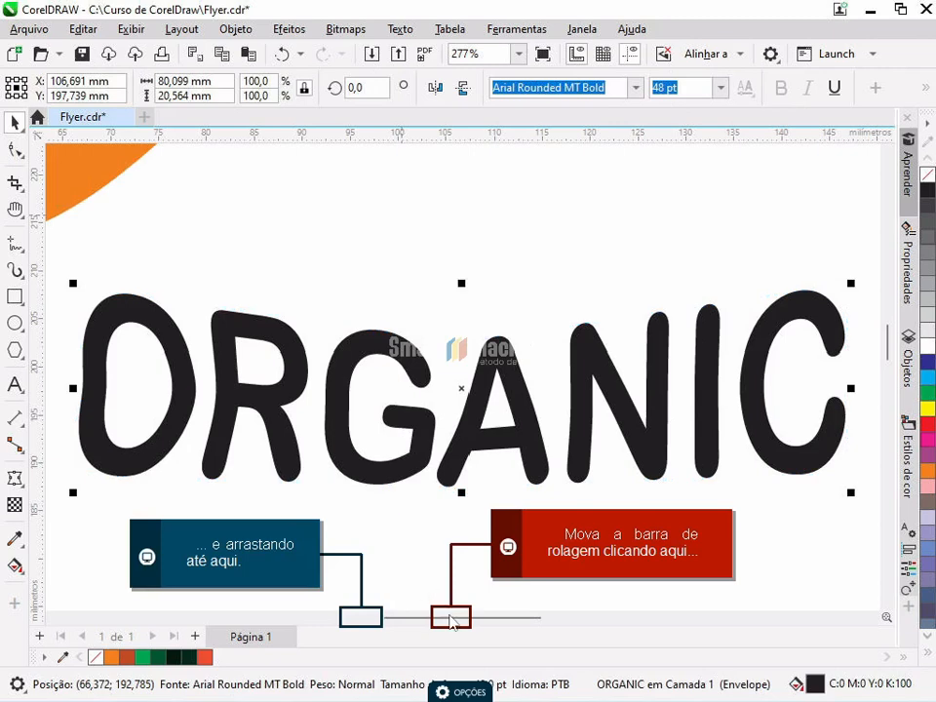
Move the "ORGANIC" text about 10 mm left beside the orange and rotate it clockwise about 5°.
{"action": "left_click_drag", "start_coordinate": [449, 616], "coordinate": [378, 616]}
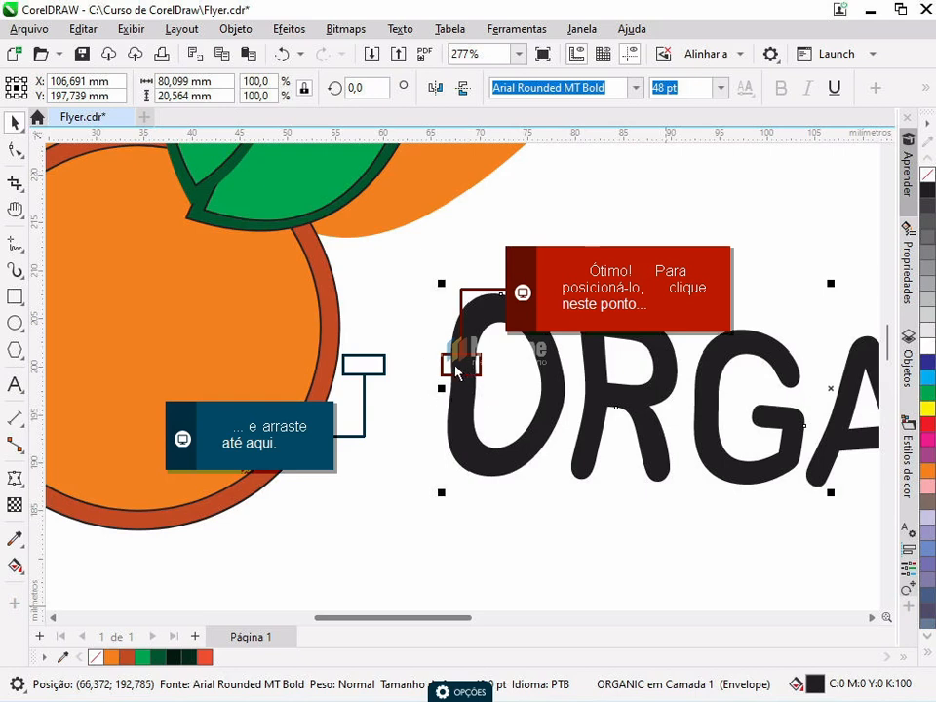
{"action": "left_click_drag", "start_coordinate": [461, 363], "coordinate": [363, 364]}
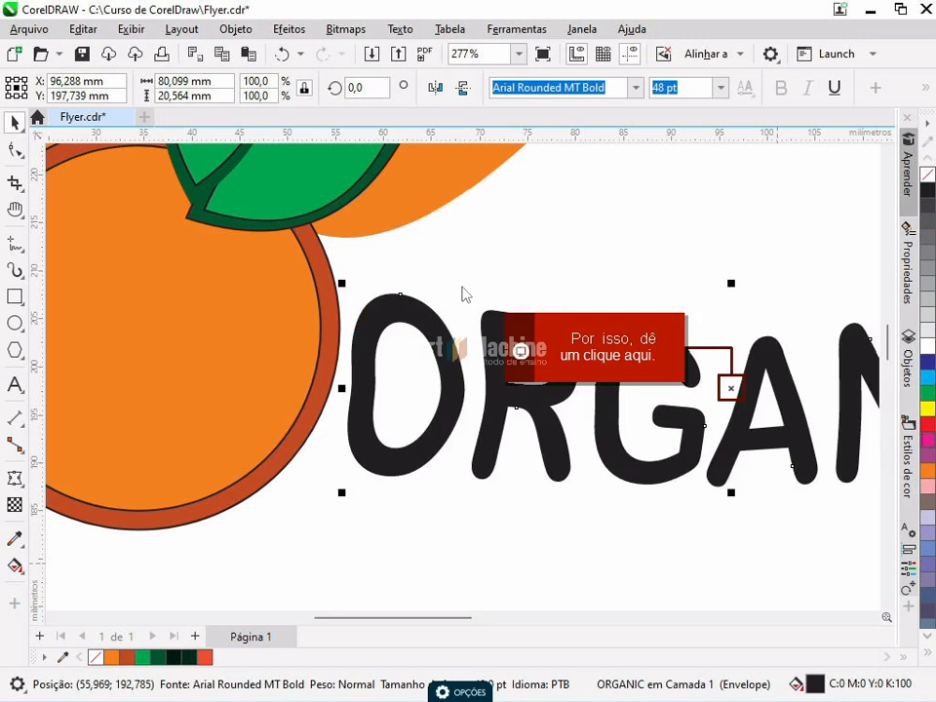
{"action": "left_click", "coordinate": [731, 388]}
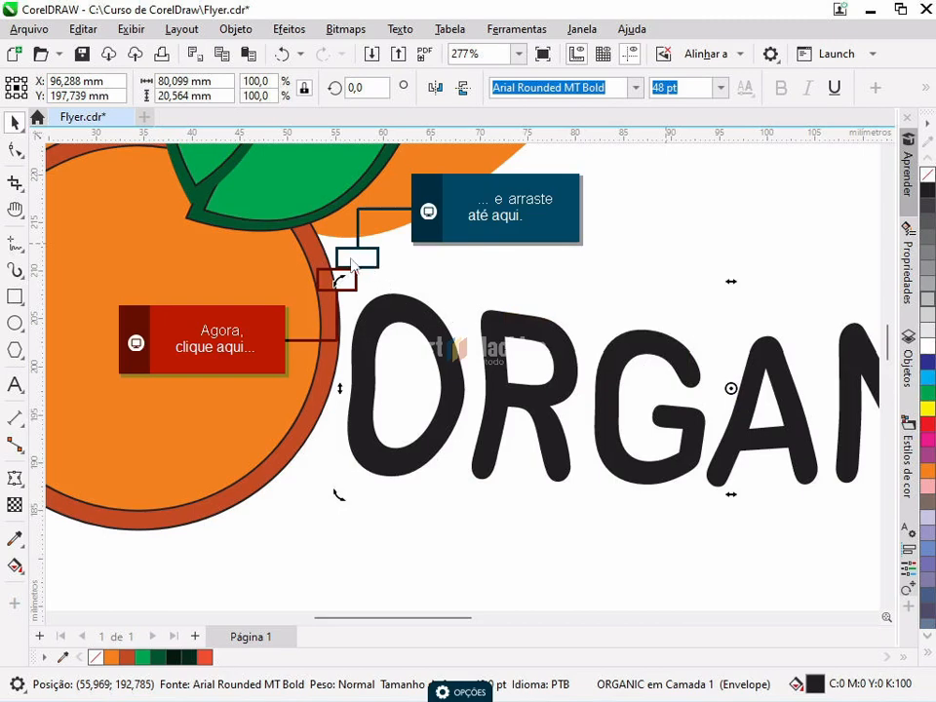
{"action": "left_click_drag", "start_coordinate": [340, 281], "coordinate": [360, 257]}
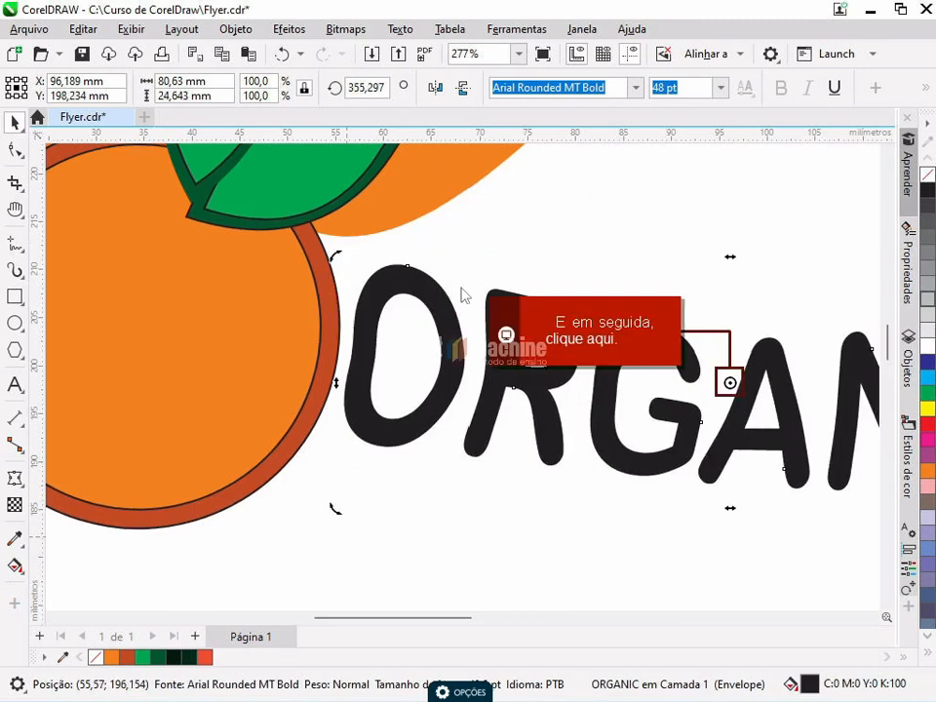
{"action": "left_click", "coordinate": [730, 383]}
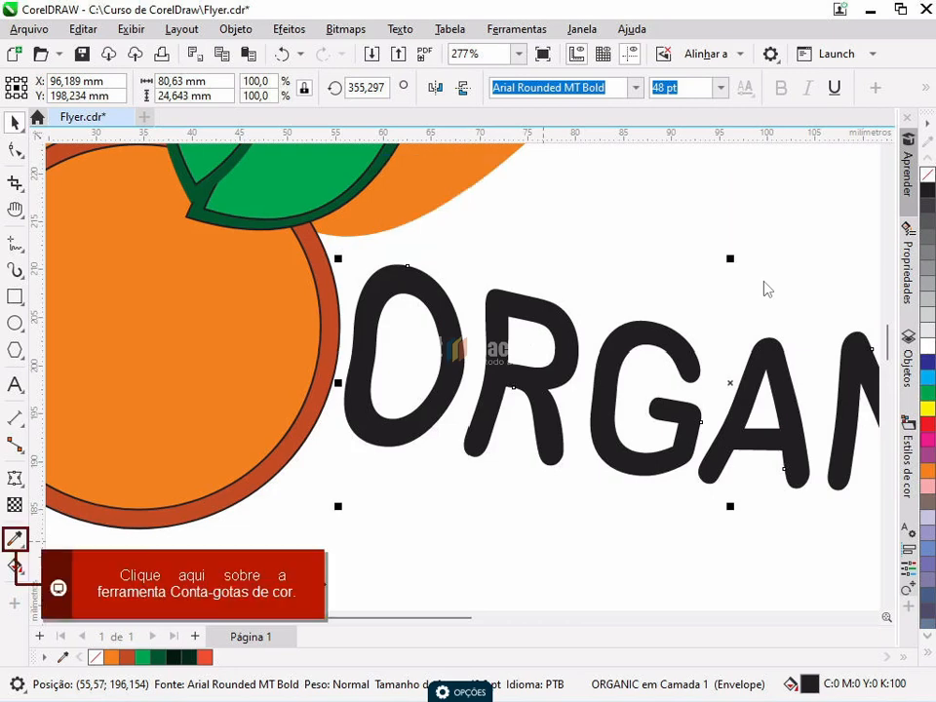
Sample the dark orange (C16 M82 Y100 K7) of the fruit's outer ring and apply it to the "ORGANIC" text.
{"action": "left_click", "coordinate": [16, 541]}
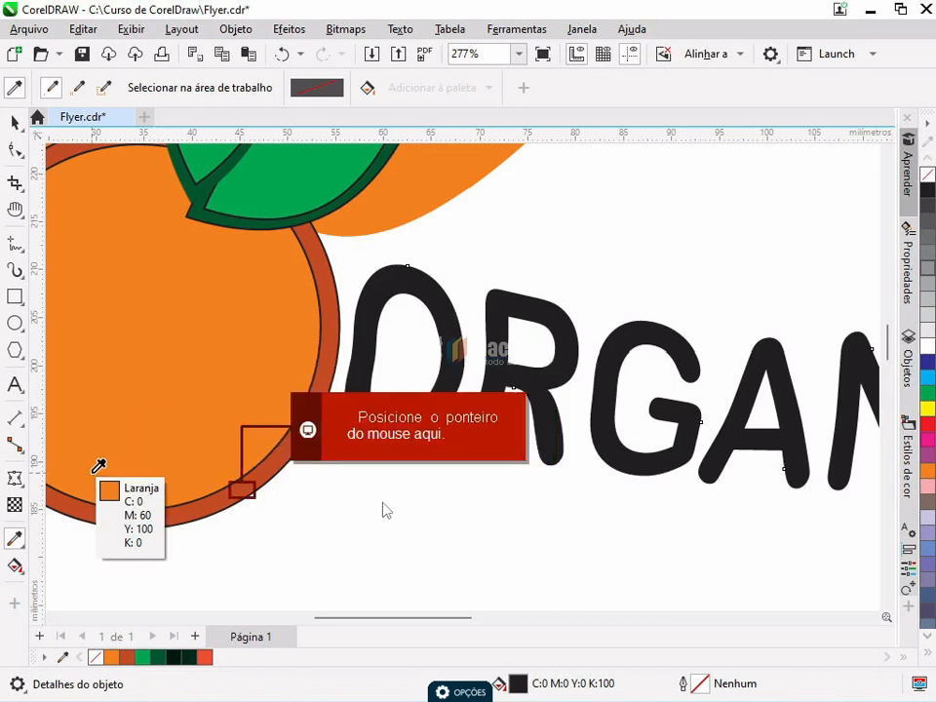
{"action": "mouse_move", "coordinate": [235, 491]}
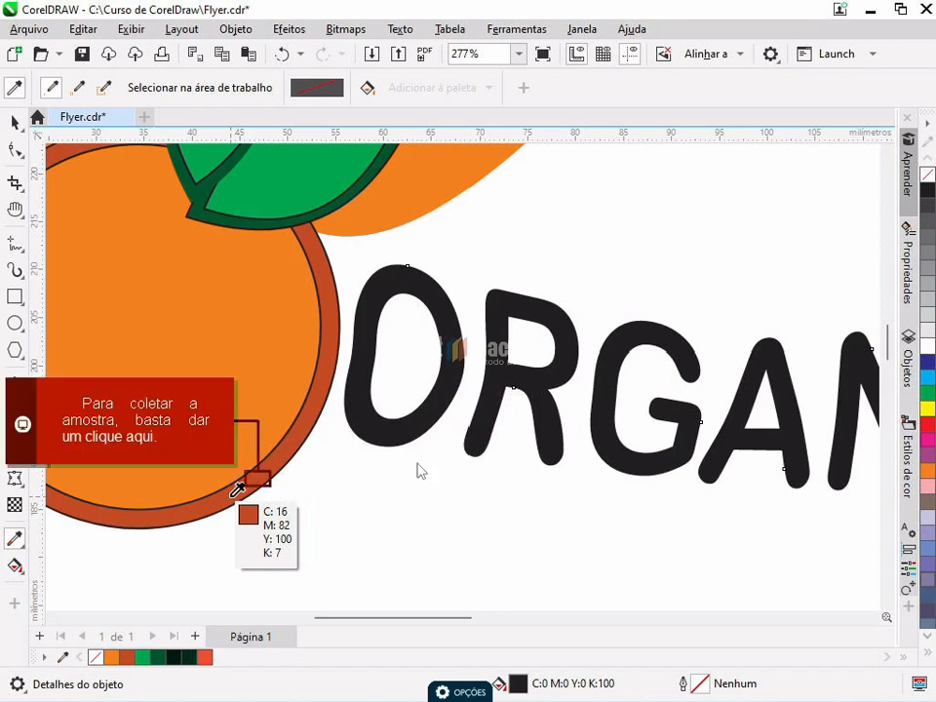
{"action": "left_click", "coordinate": [261, 485]}
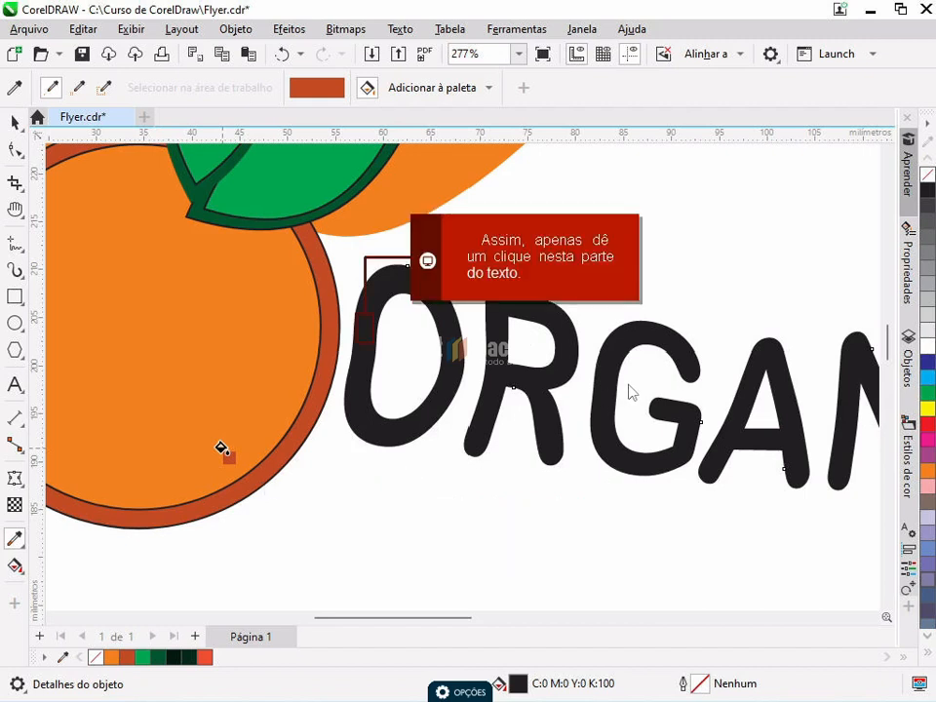
{"action": "left_click", "coordinate": [362, 340]}
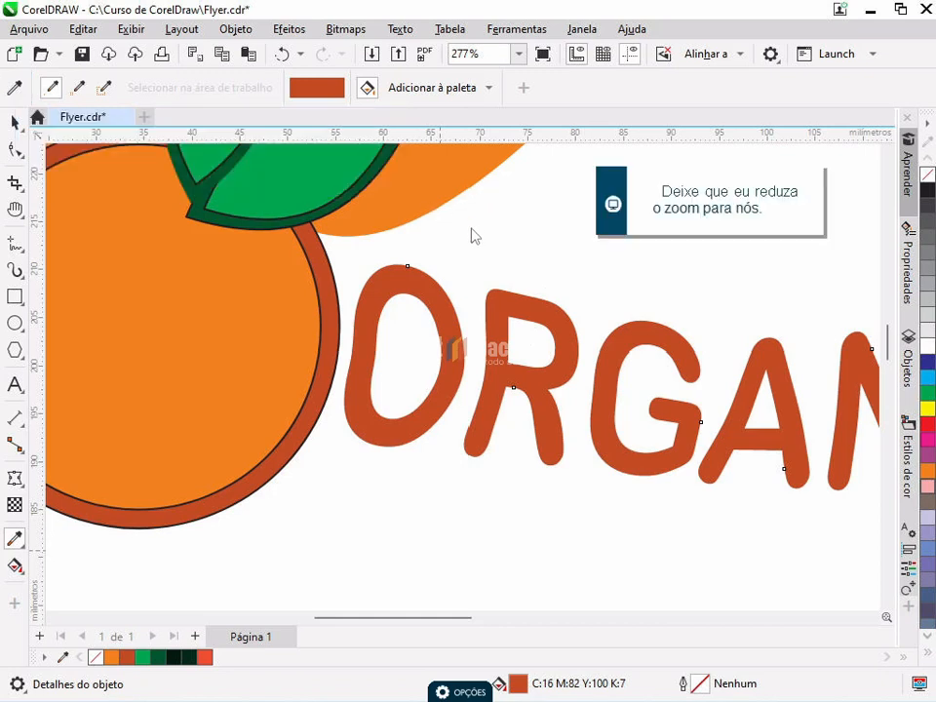
Add the artistic text "É simples e saudável!" below the ORGANIC logo.
{"action": "key", "text": "shift+F4"}
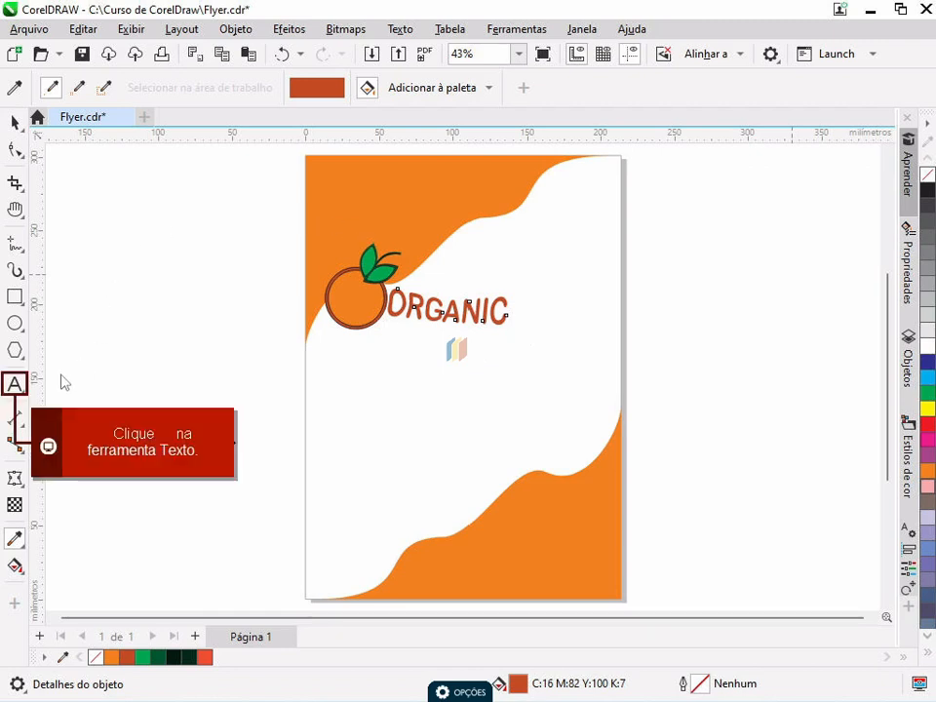
{"action": "left_click", "coordinate": [14, 384]}
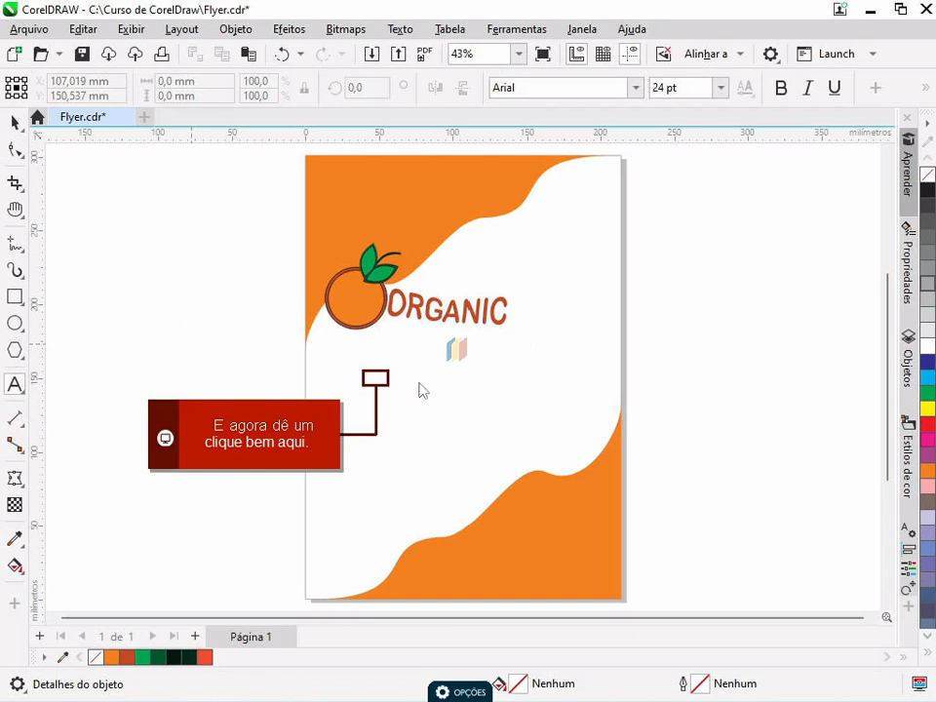
{"action": "left_click", "coordinate": [379, 383]}
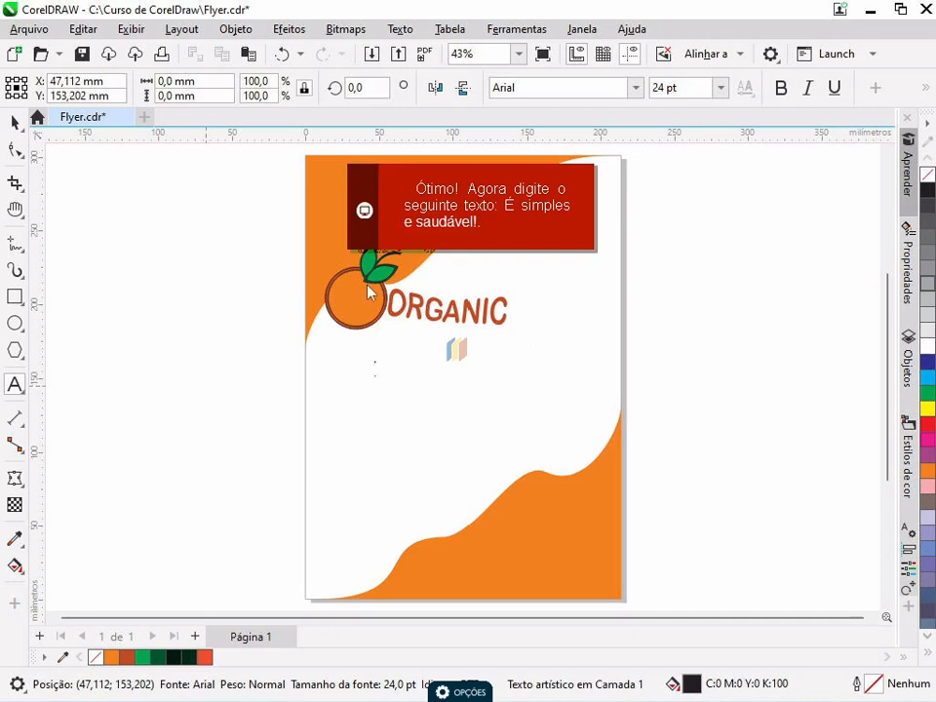
{"action": "type", "text": "É simples e sa"}
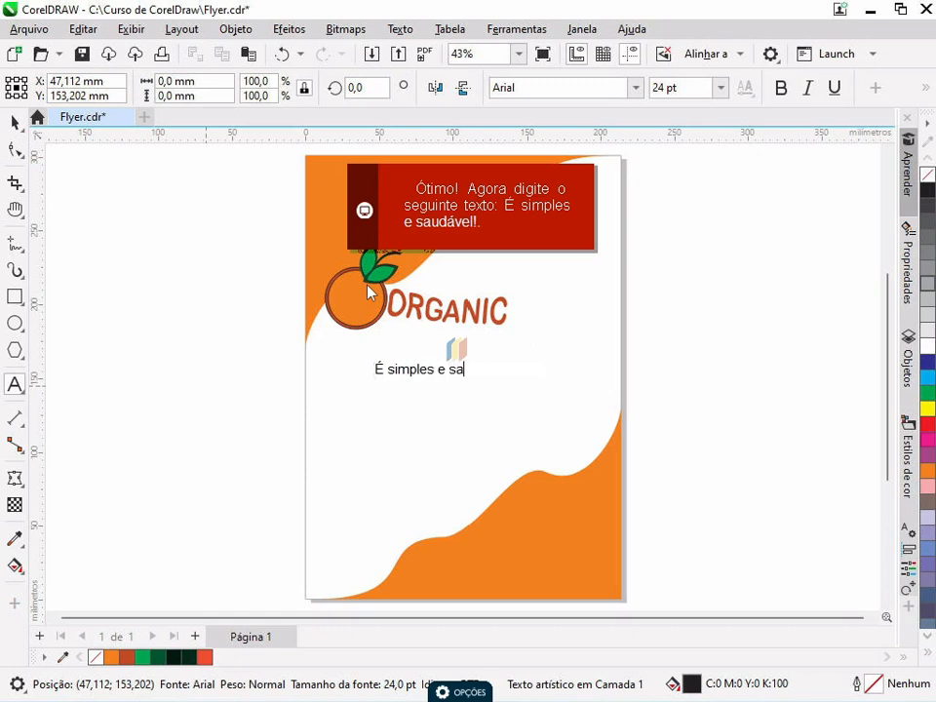
{"action": "type", "text": "udável!"}
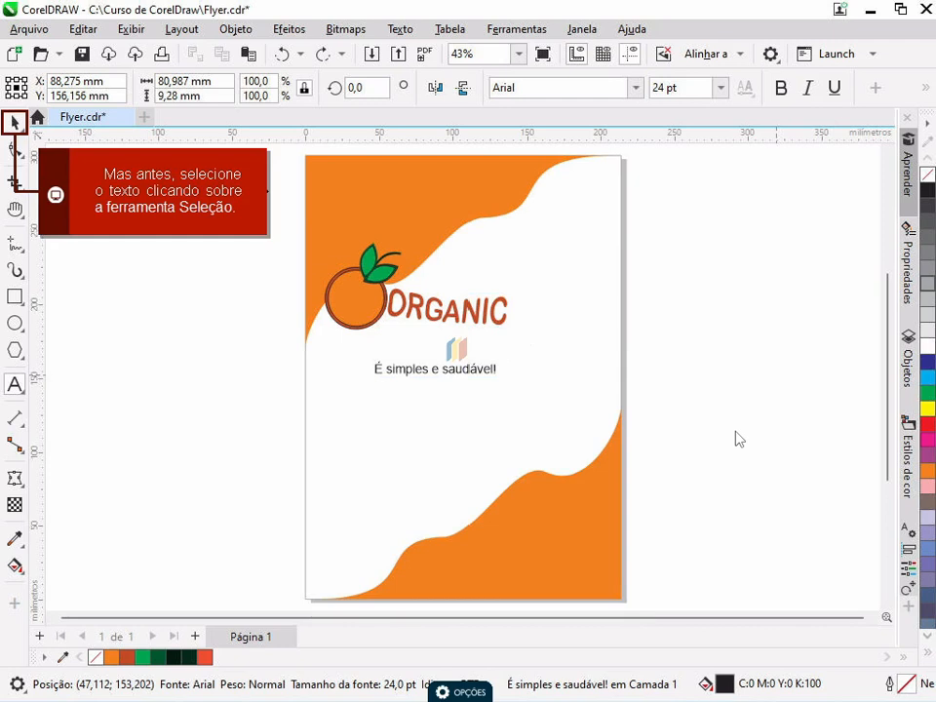
Fit the "É simples e saudável!" text to the edge of the lower orange wave and set its distance from the path to 0 mm.
{"action": "left_click", "coordinate": [16, 124]}
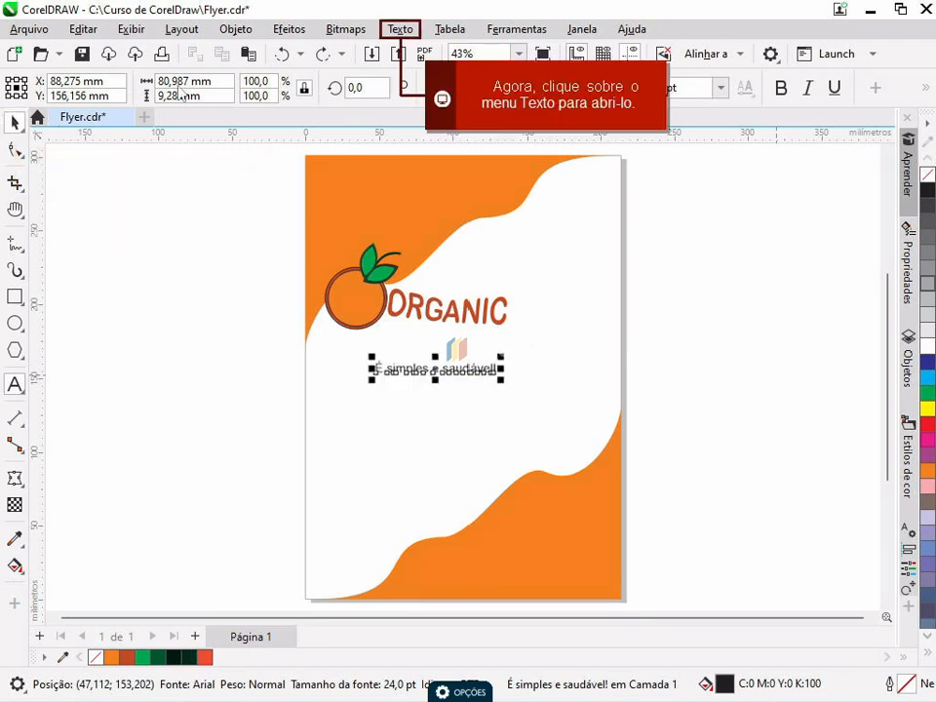
{"action": "left_click", "coordinate": [402, 29]}
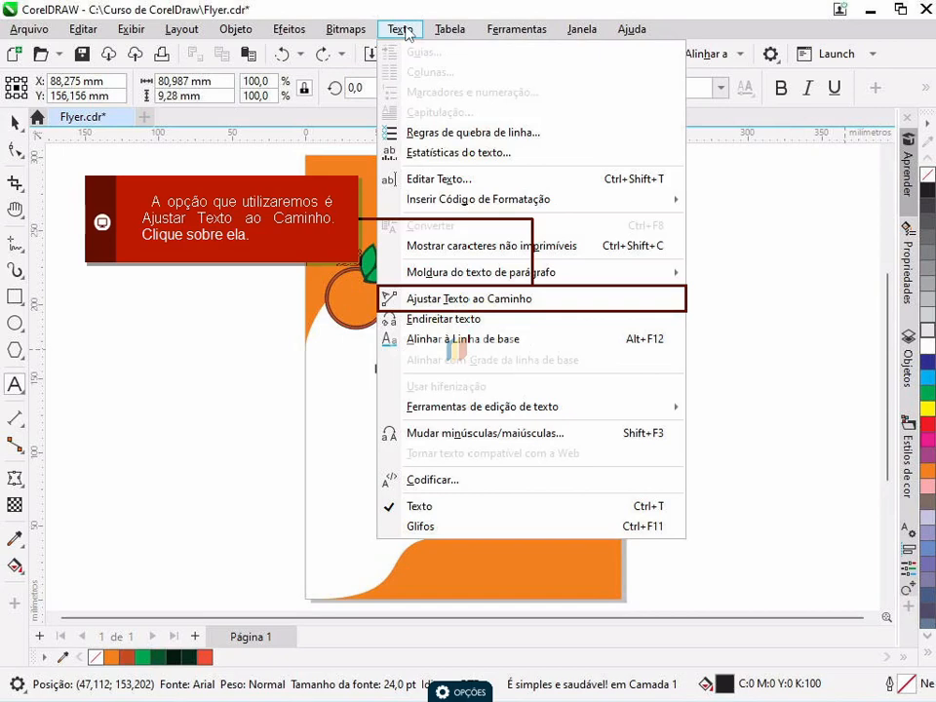
{"action": "left_click", "coordinate": [556, 300]}
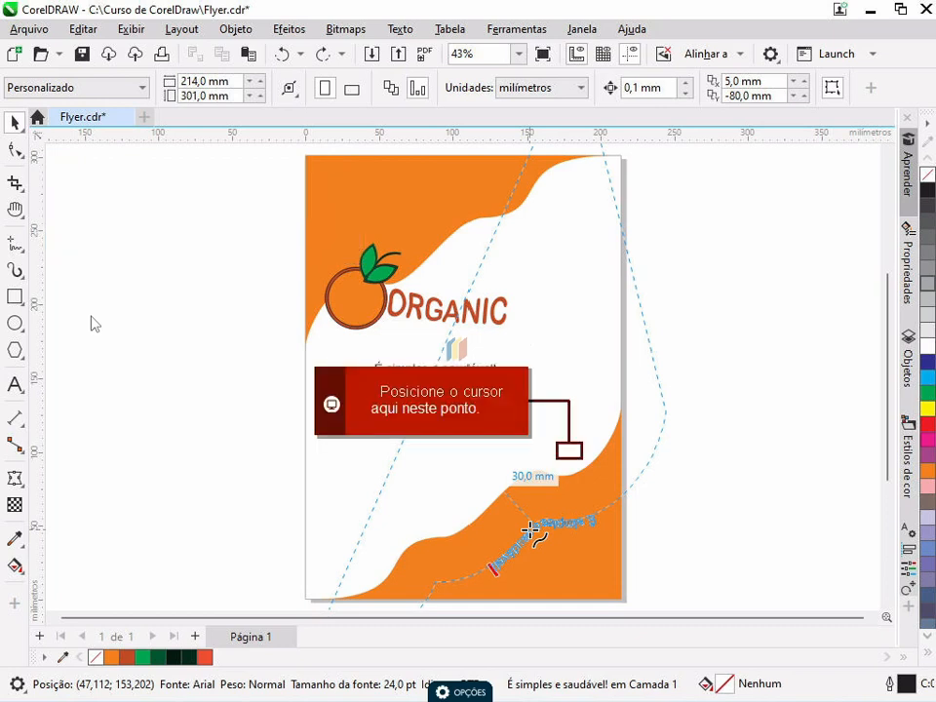
{"action": "left_click", "coordinate": [576, 464]}
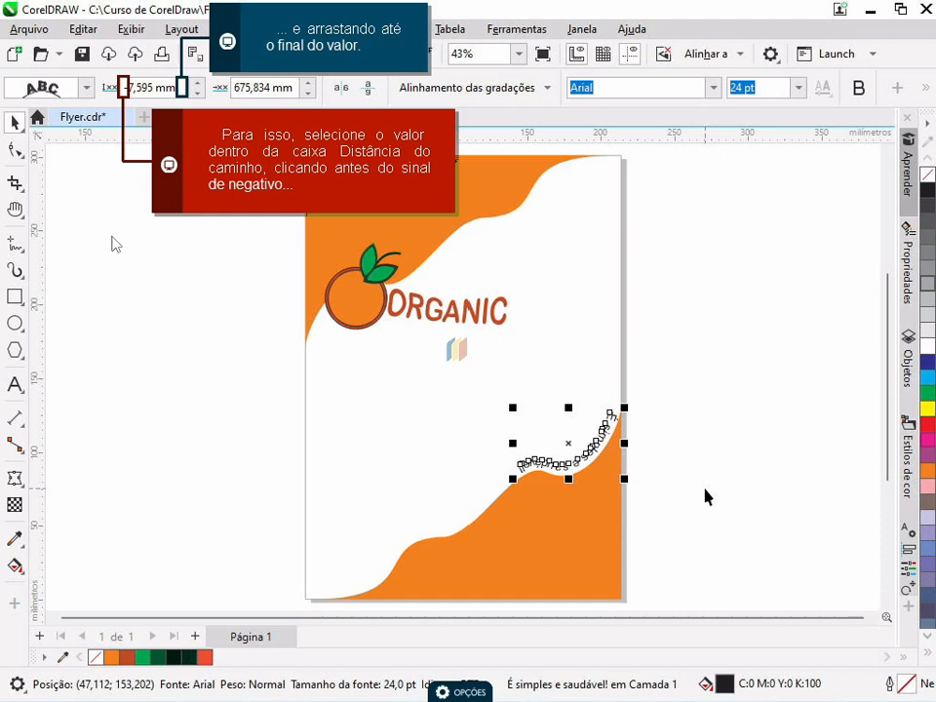
{"action": "left_click_drag", "start_coordinate": [125, 90], "coordinate": [183, 90]}
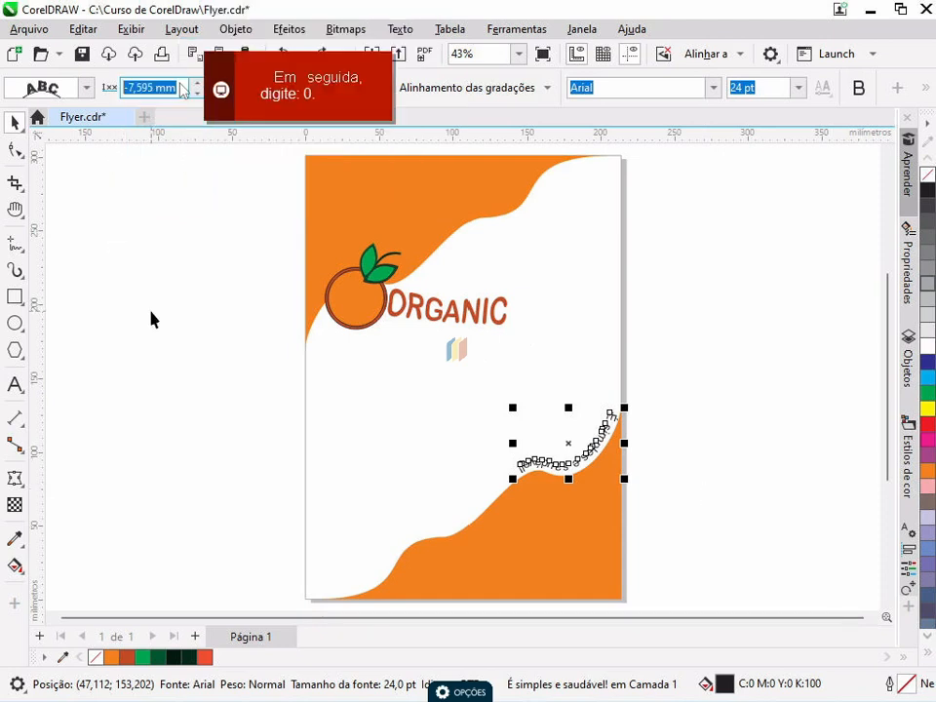
{"action": "type", "text": "0"}
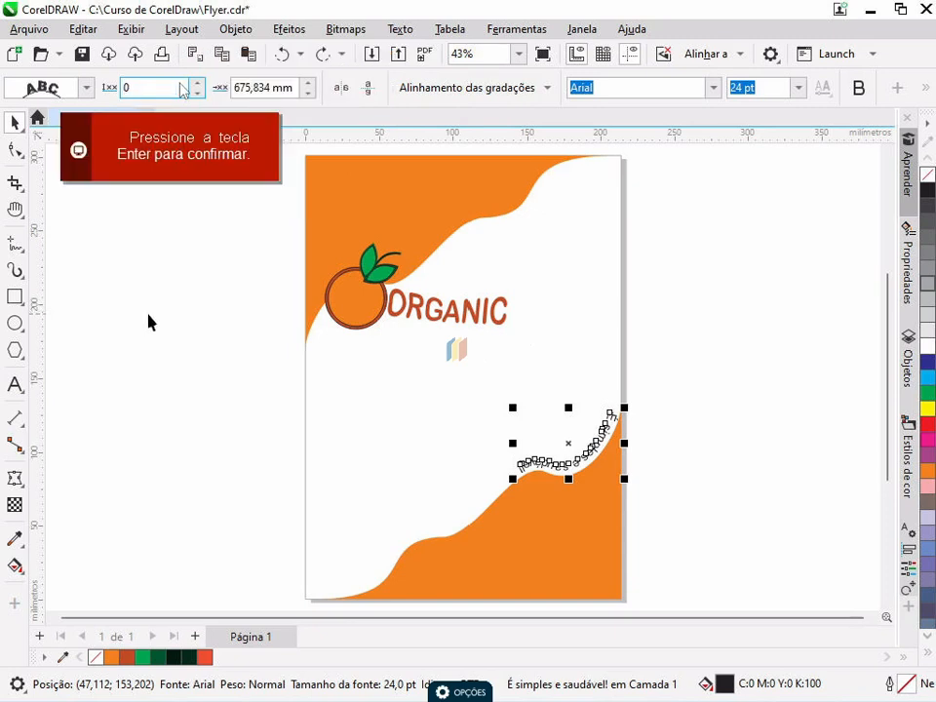
{"action": "key", "text": "Return"}
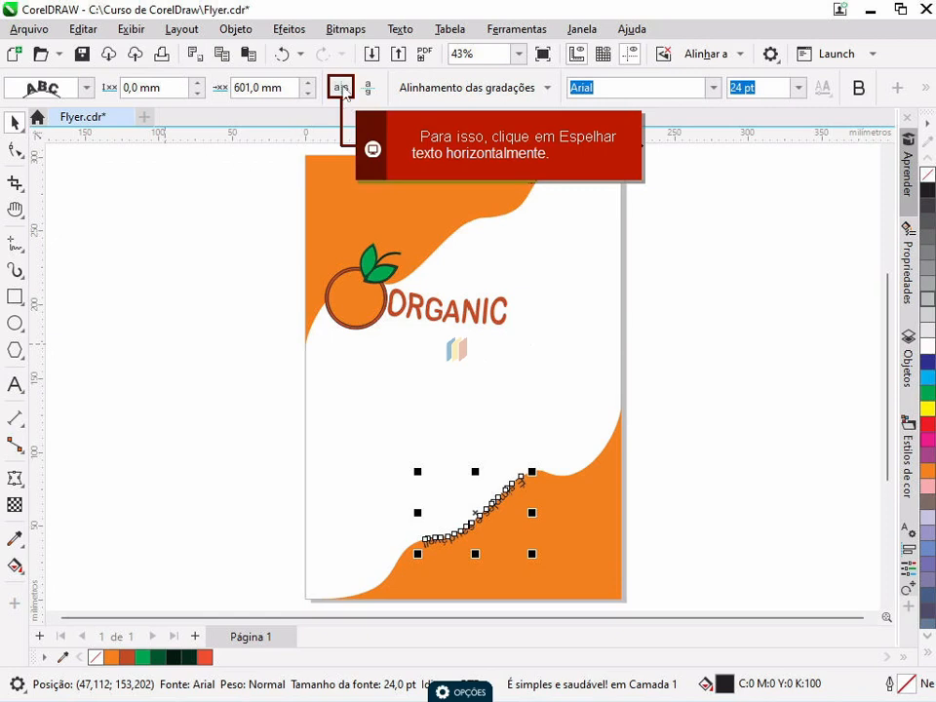
Mirror the slogan horizontally and vertically on its path, and enlarge it to about 49 pt.
{"action": "left_click", "coordinate": [343, 88]}
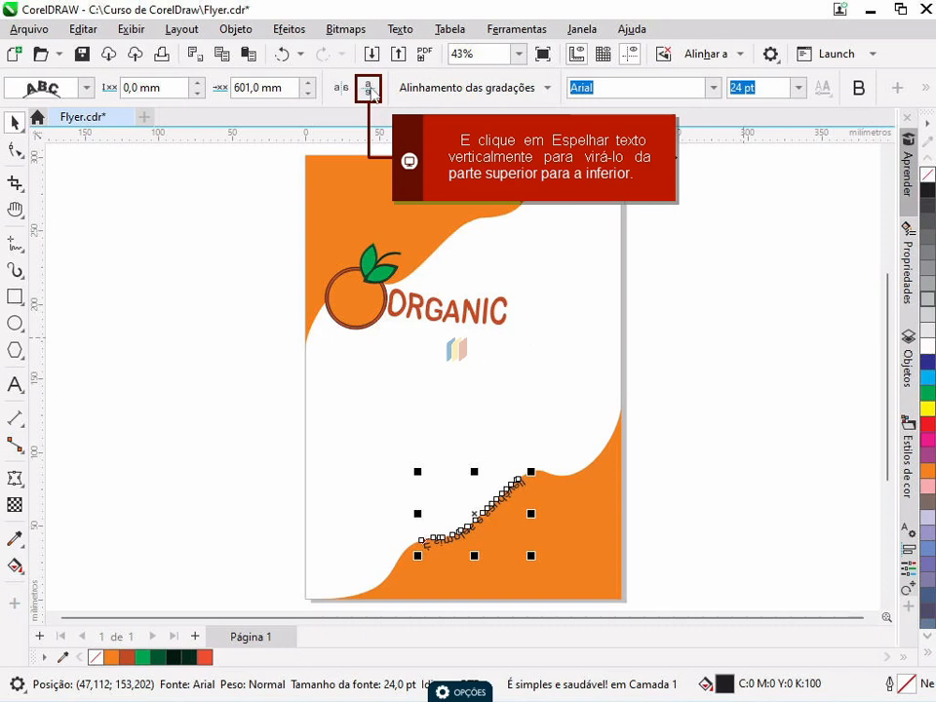
{"action": "left_click", "coordinate": [371, 92]}
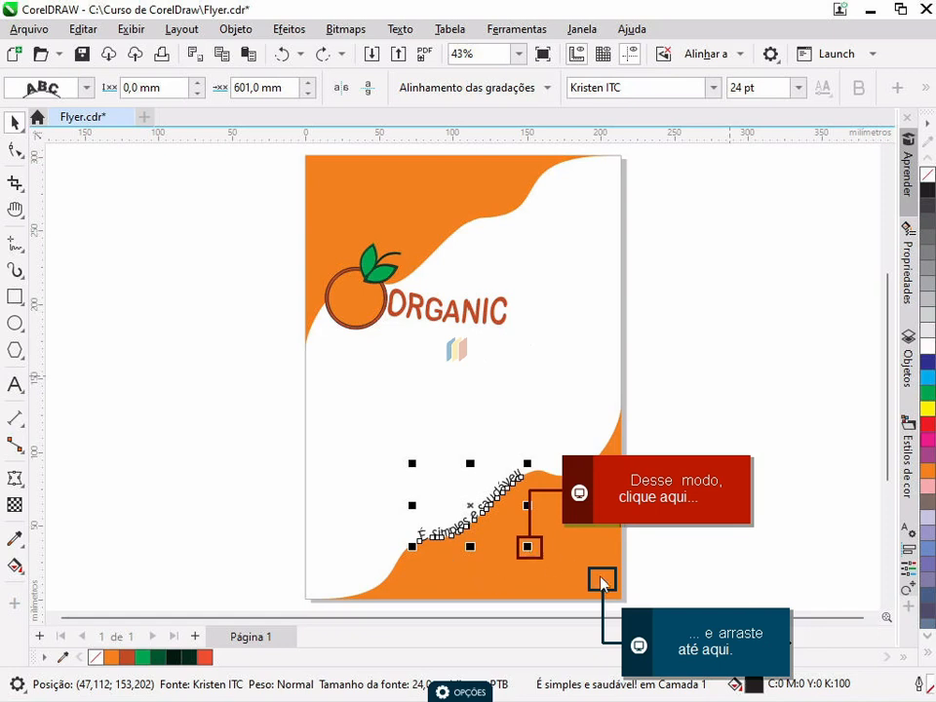
{"action": "left_click_drag", "start_coordinate": [601, 582], "coordinate": [605, 582]}
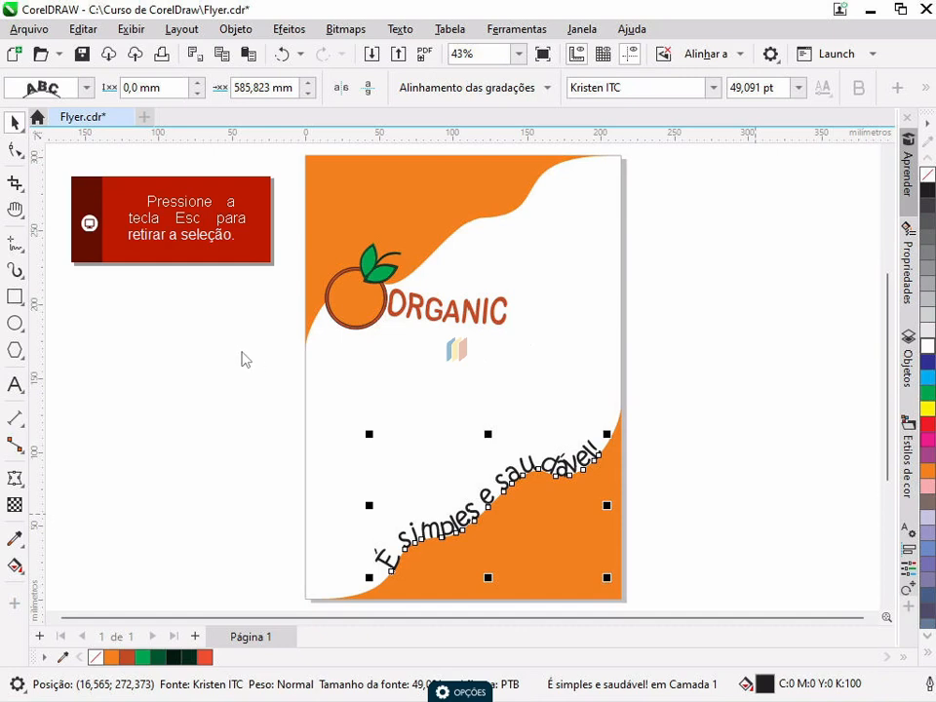
{"action": "key", "text": "Escape"}
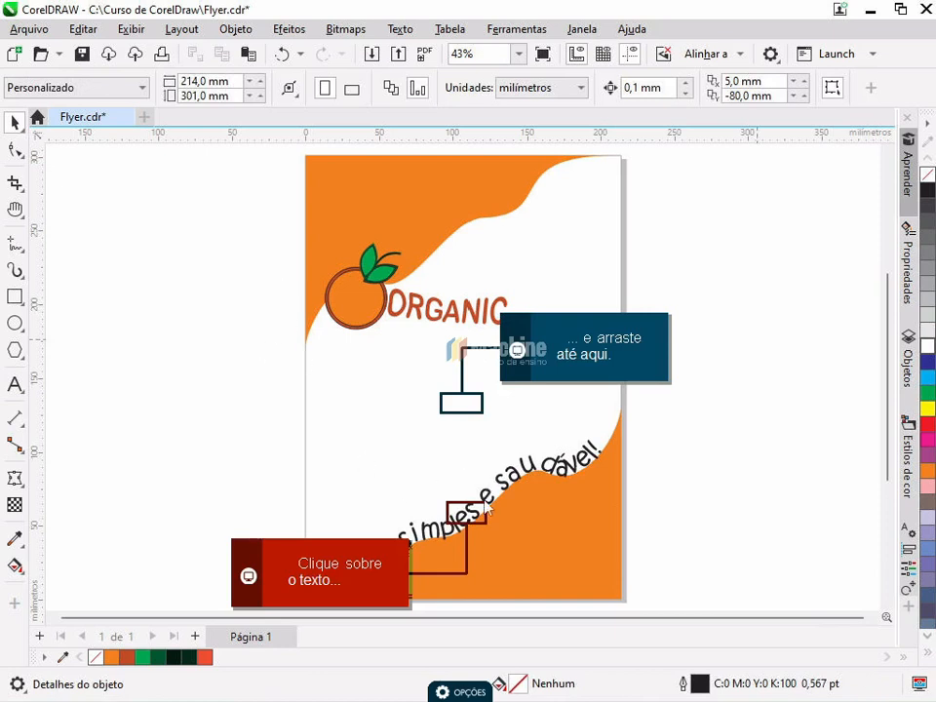
Try moving the curved slogan with its wave shape up about 65 mm, and separate the text from its path.
{"action": "left_click_drag", "start_coordinate": [469, 519], "coordinate": [462, 405]}
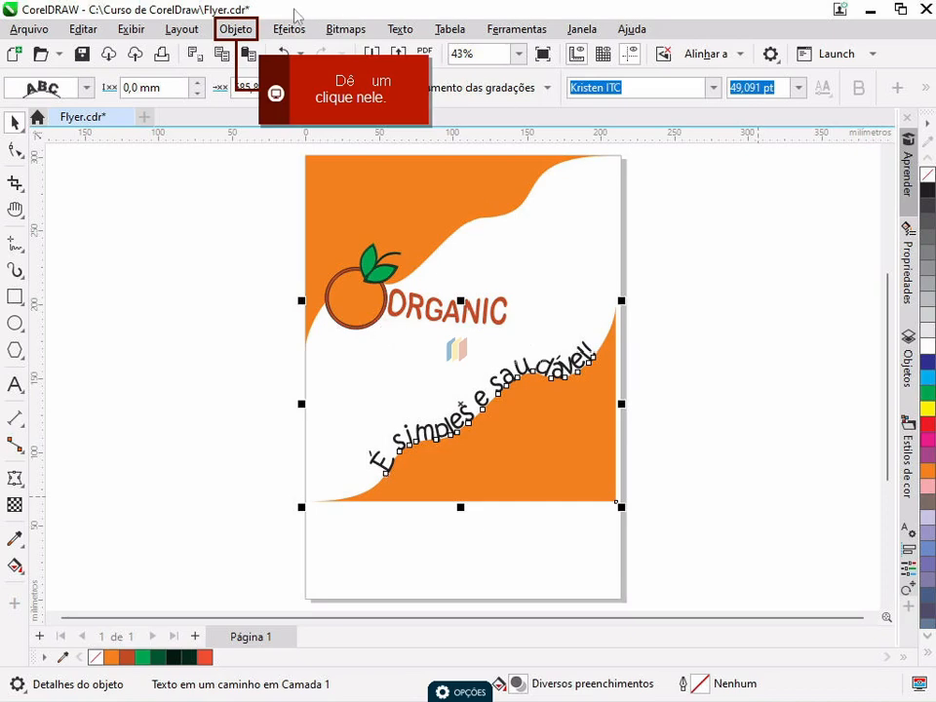
{"action": "left_click", "coordinate": [255, 32]}
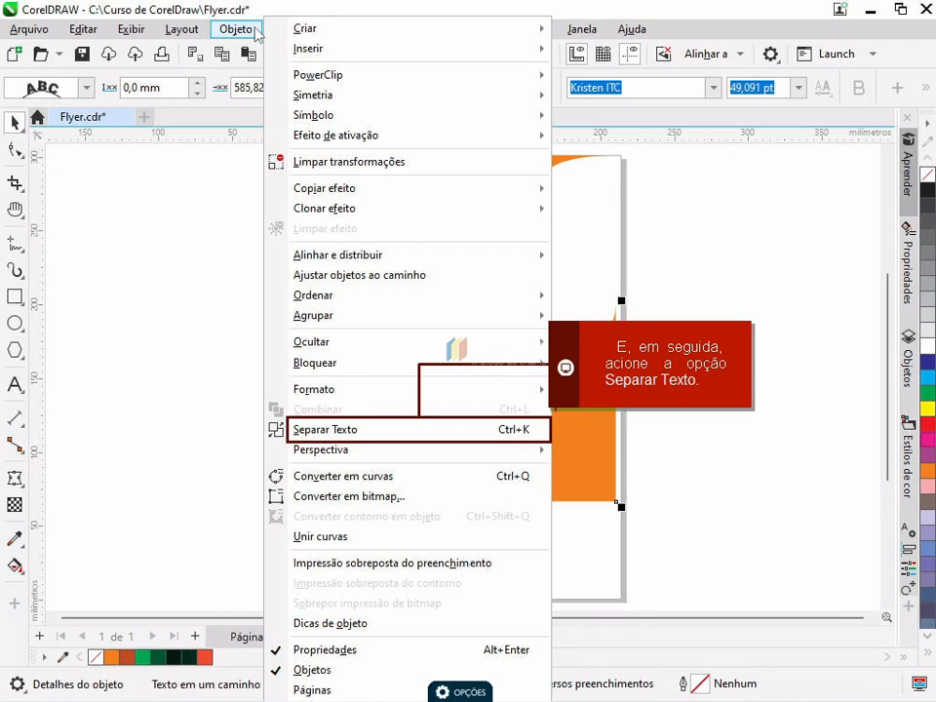
{"action": "left_click", "coordinate": [406, 432]}
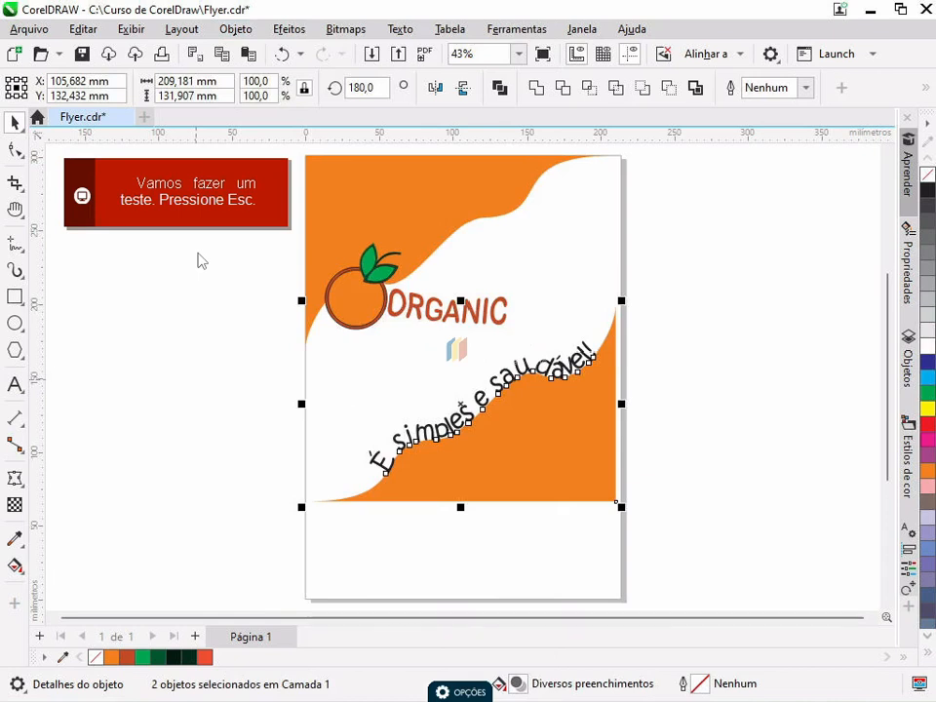
Clear the selection and try moving the curved slogan upward on its own, apart from the orange wave.
{"action": "key", "text": "Escape"}
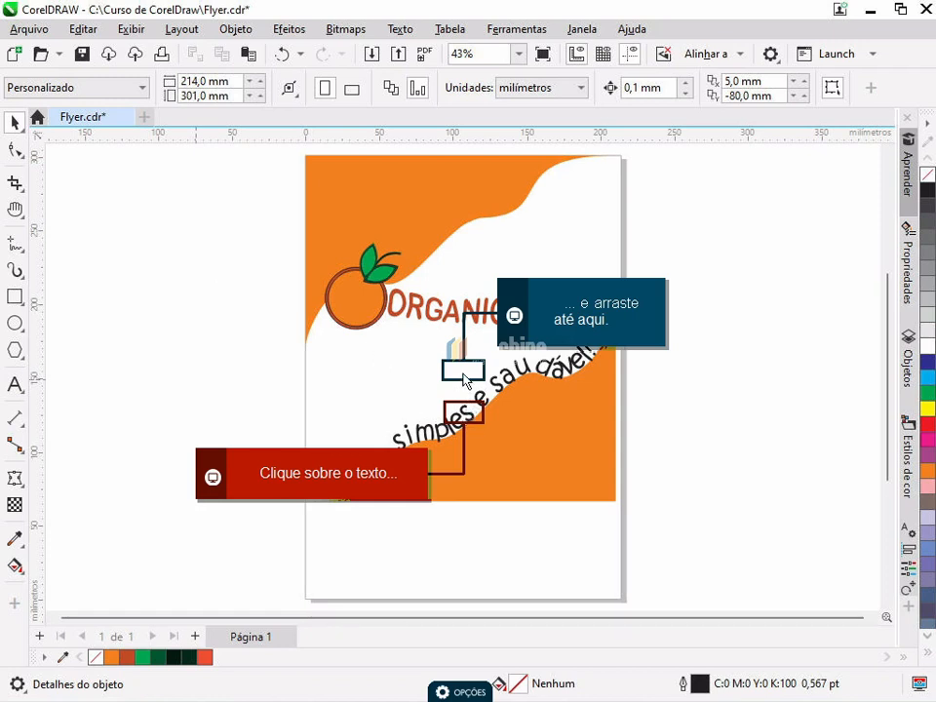
{"action": "left_click_drag", "start_coordinate": [469, 411], "coordinate": [469, 383]}
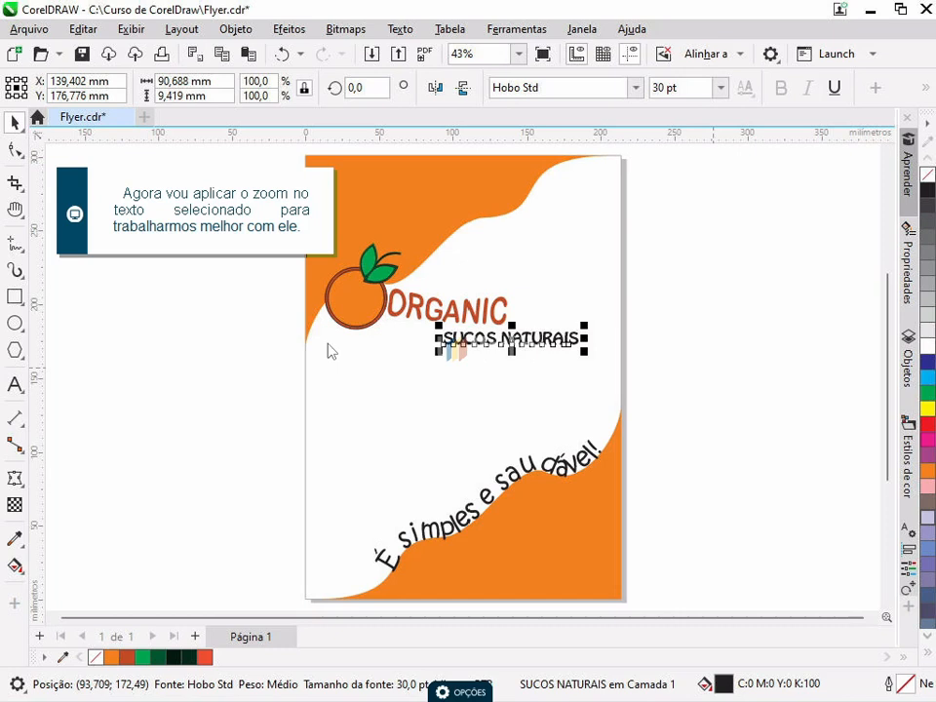
Convert the SUCOS NATURAIS text to curves so its letter shapes can be edited.
{"action": "key", "text": "shift+F2"}
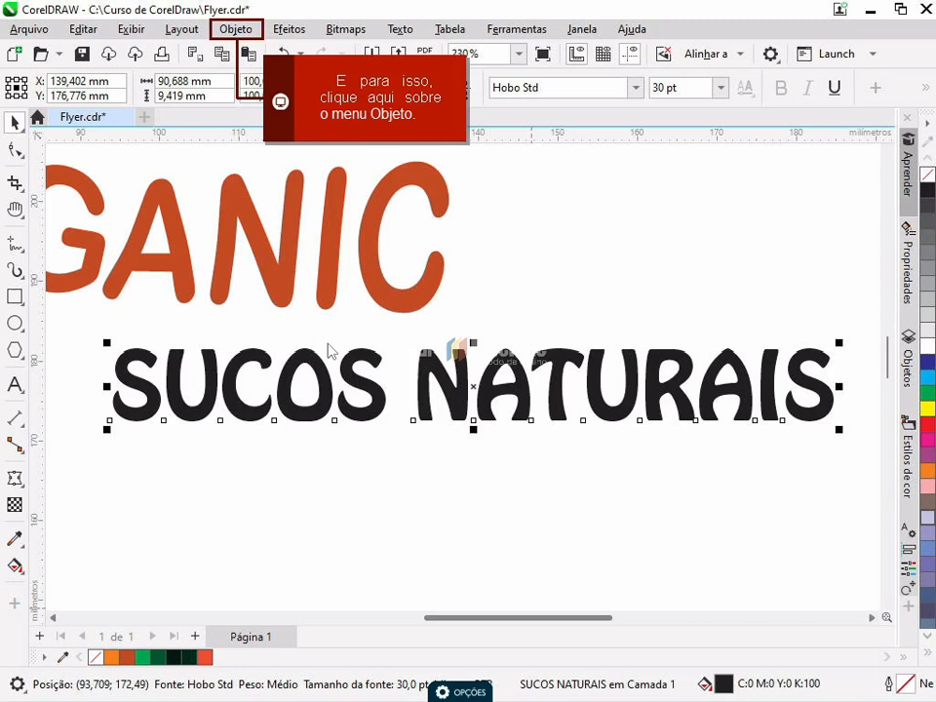
{"action": "left_click", "coordinate": [240, 31]}
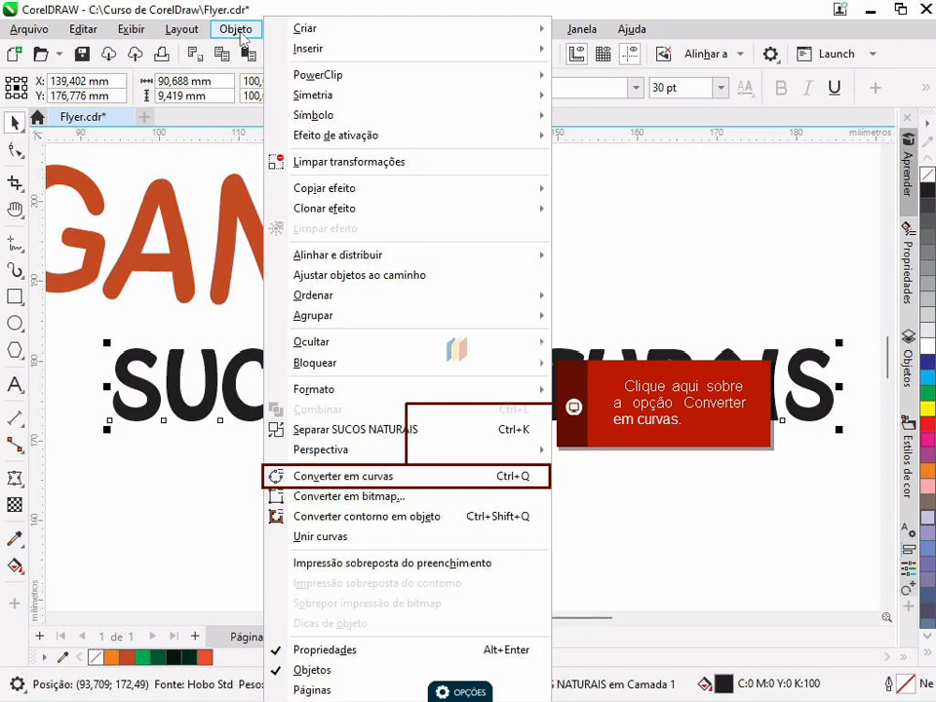
{"action": "left_click", "coordinate": [387, 477]}
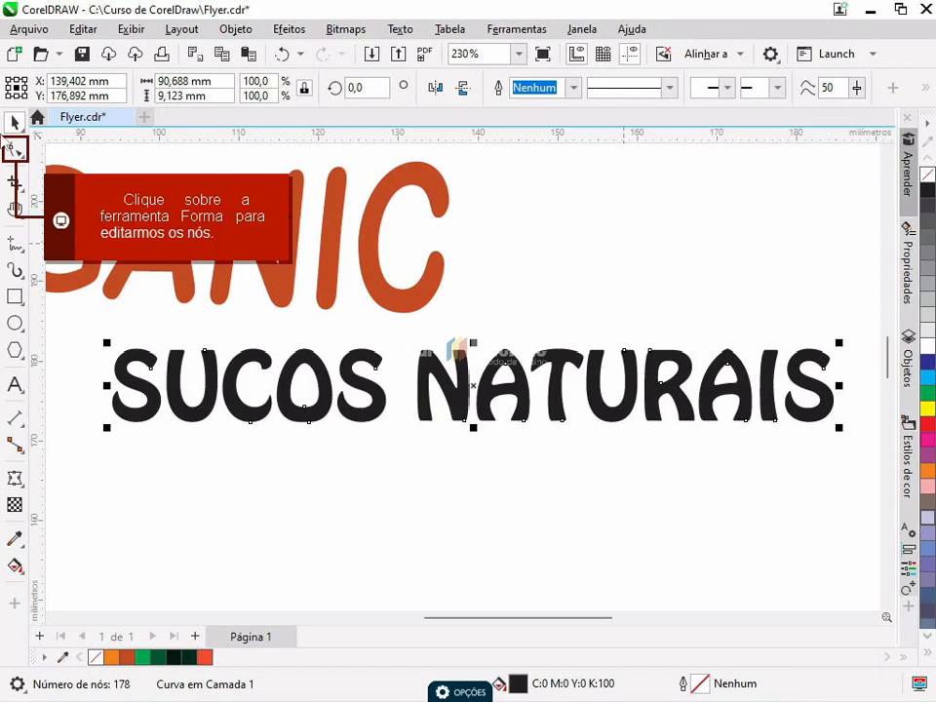
Reshape the SUCOS NATURAIS letters by moving individual nodes, pulling the upper ends of the S letters down and inward.
{"action": "left_click", "coordinate": [15, 150]}
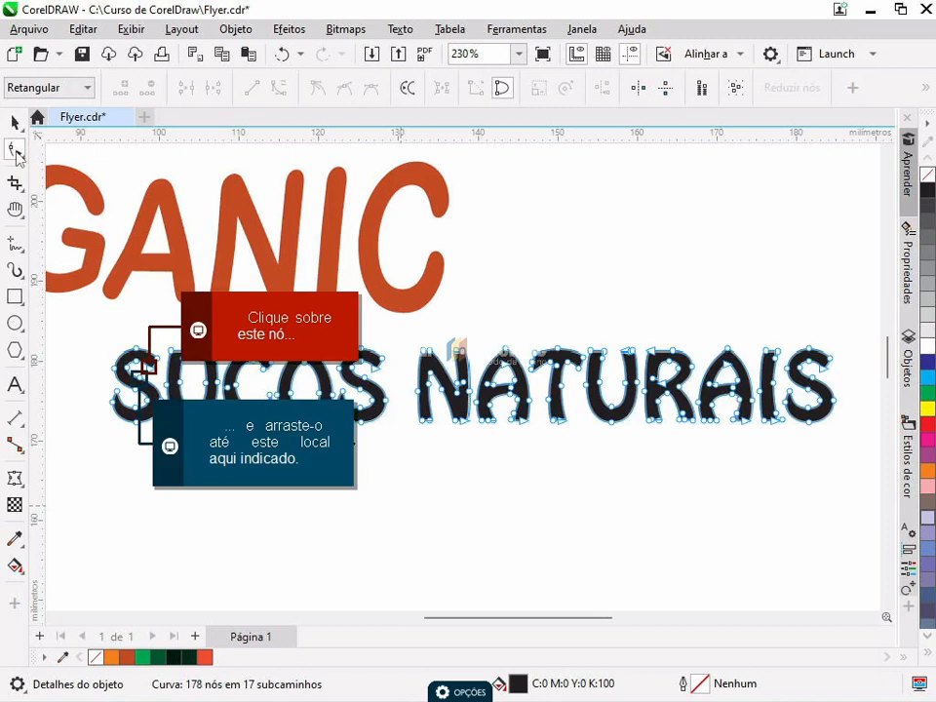
{"action": "left_click", "coordinate": [137, 383]}
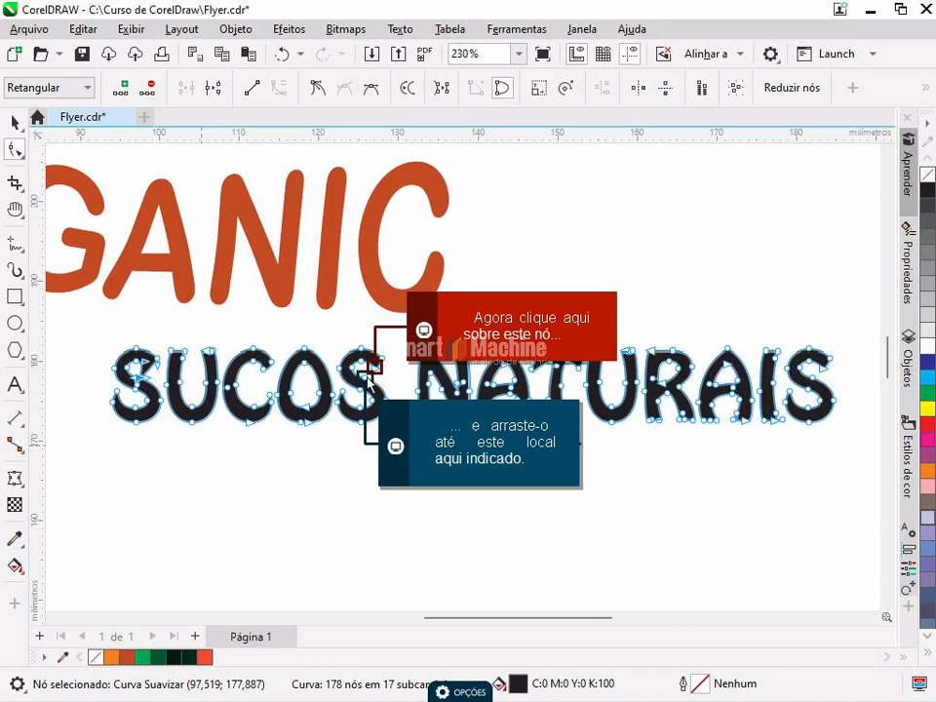
{"action": "left_click_drag", "start_coordinate": [373, 367], "coordinate": [366, 387]}
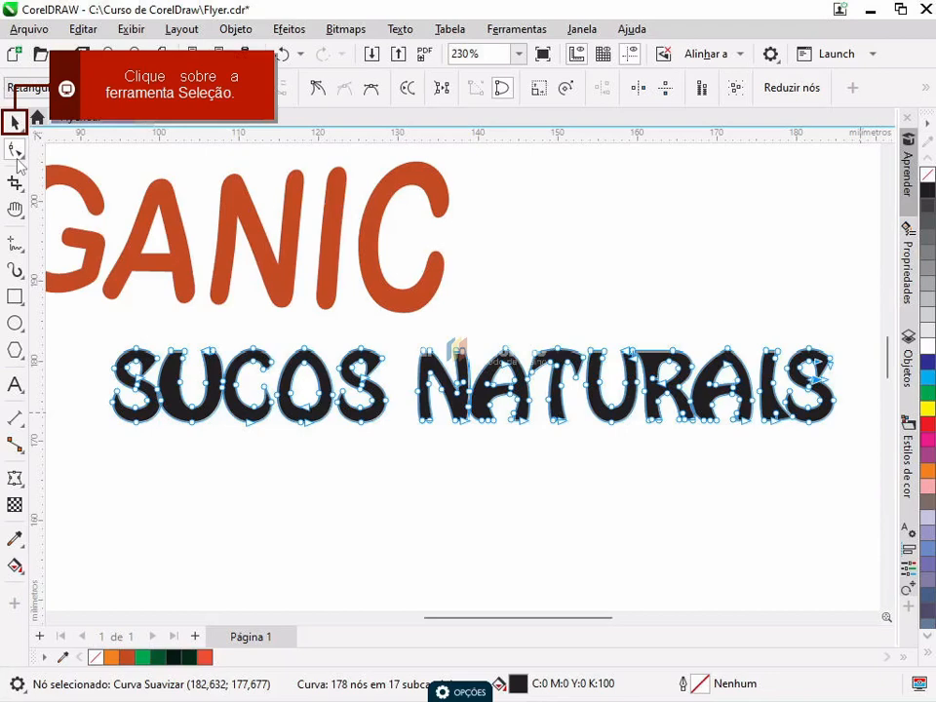
{"action": "left_click", "coordinate": [14, 122]}
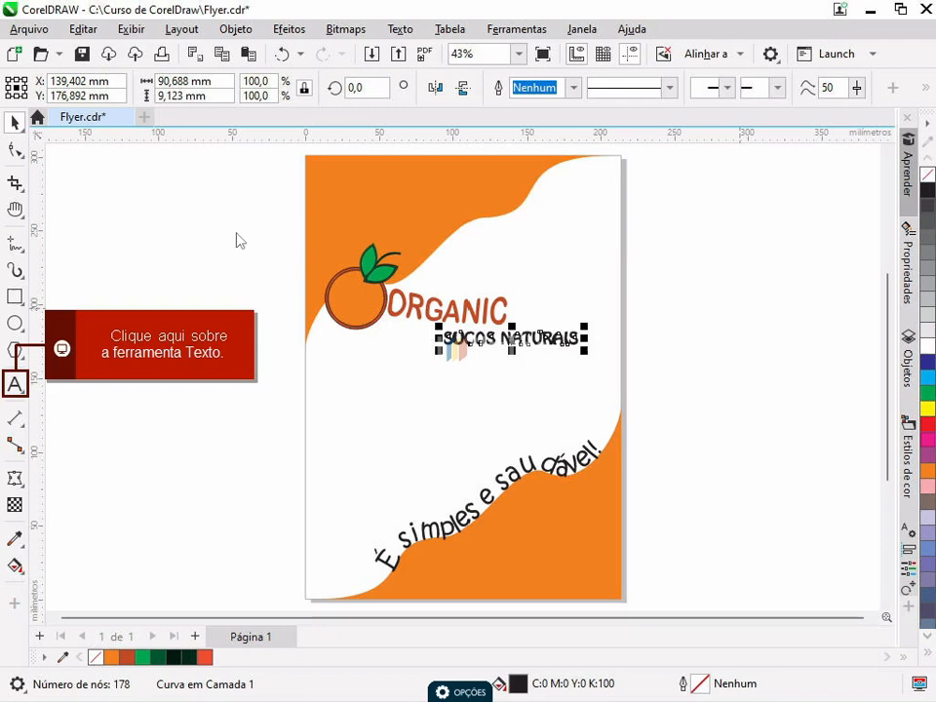
Create a paragraph text frame about 115 by 85 mm beside the flyer page and set its font size to 24 pt.
{"action": "left_click", "coordinate": [15, 383]}
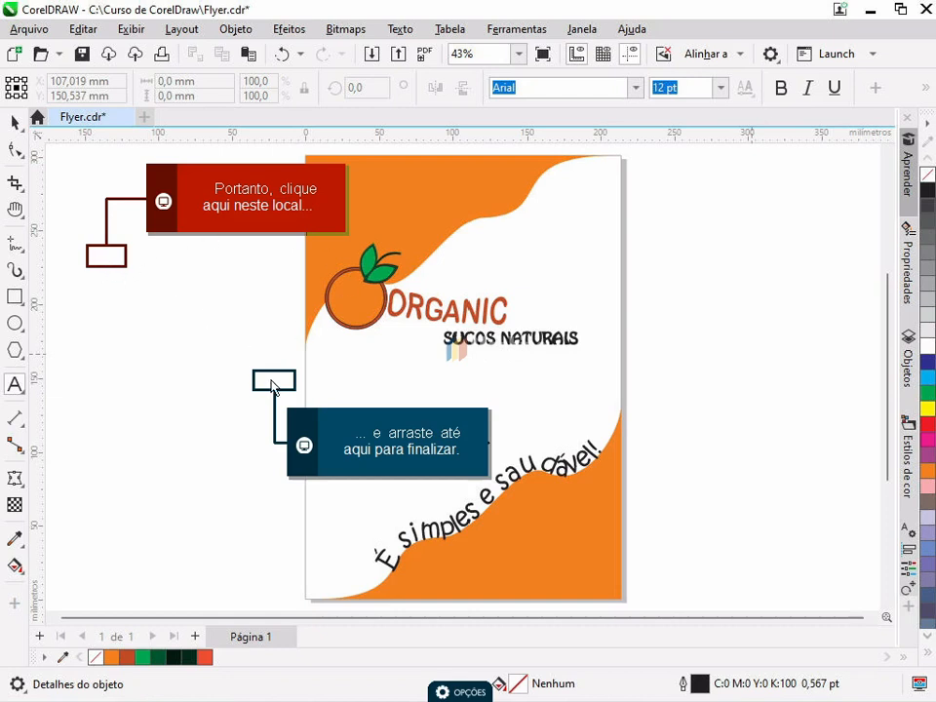
{"action": "left_click_drag", "start_coordinate": [101, 255], "coordinate": [272, 381]}
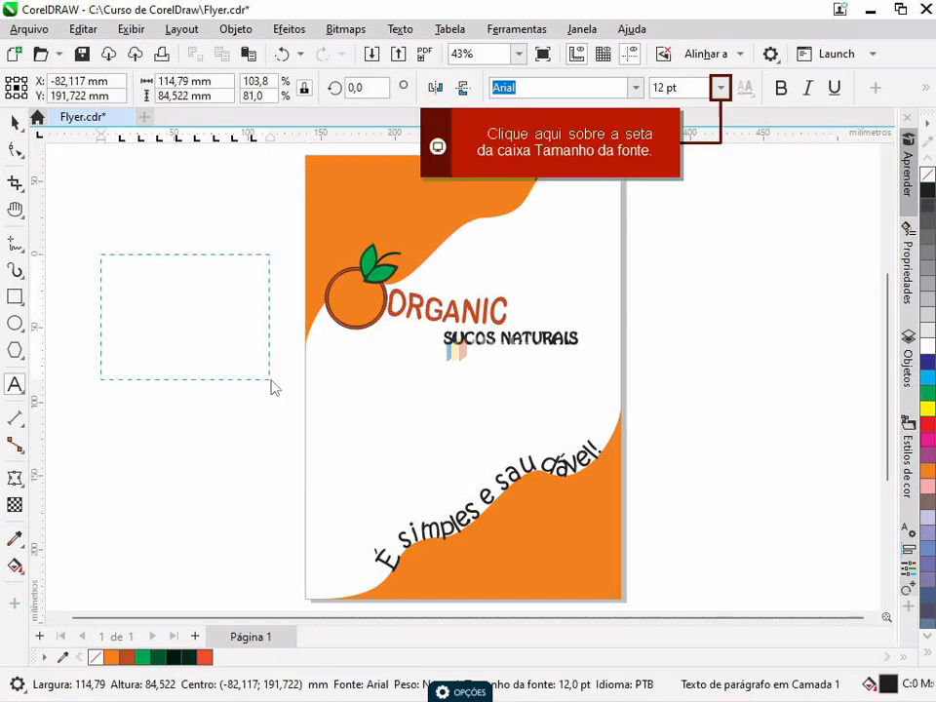
{"action": "left_click", "coordinate": [720, 89]}
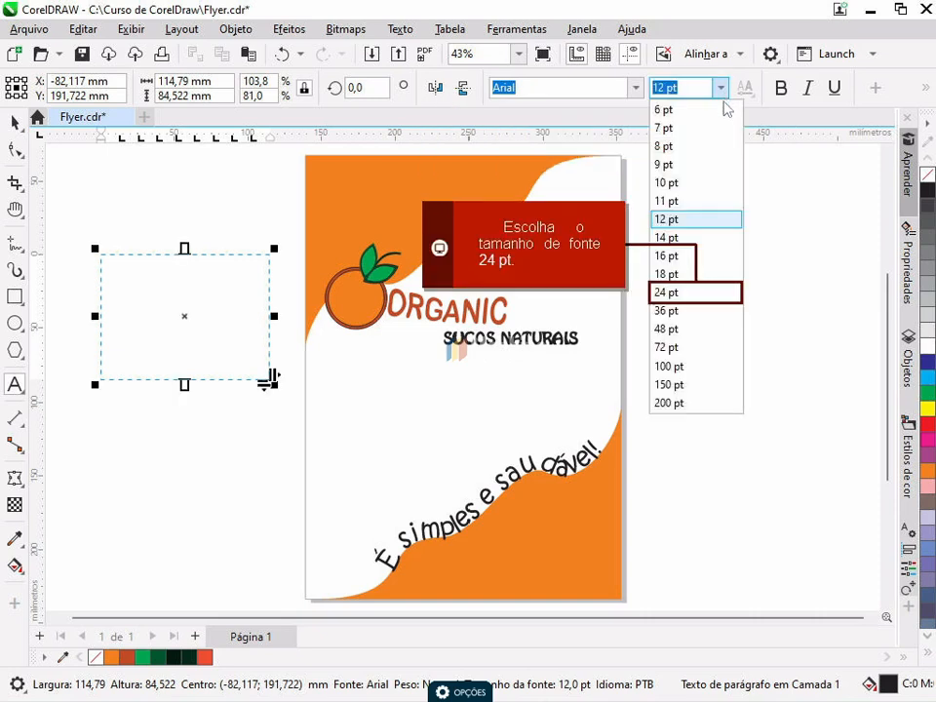
{"action": "left_click", "coordinate": [725, 294]}
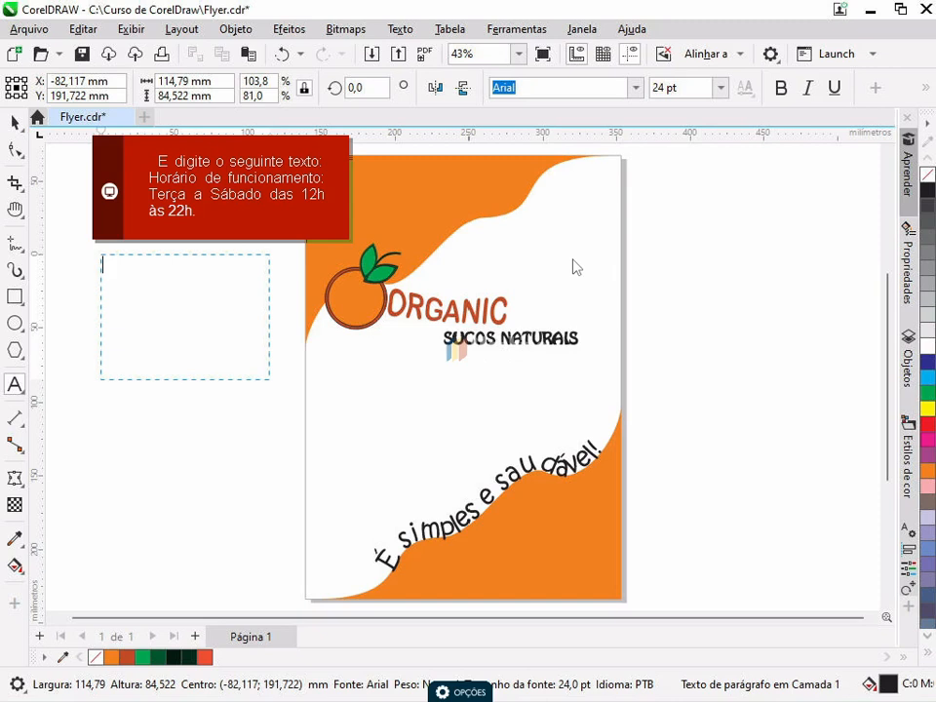
Enter "Horário de funcionamento:" and, on a new line, "Terça a Sábado das 12h às 22h. Domingo das 14h às 22h.", the phone number and the street address.
{"action": "type", "text": "Horário de func"}
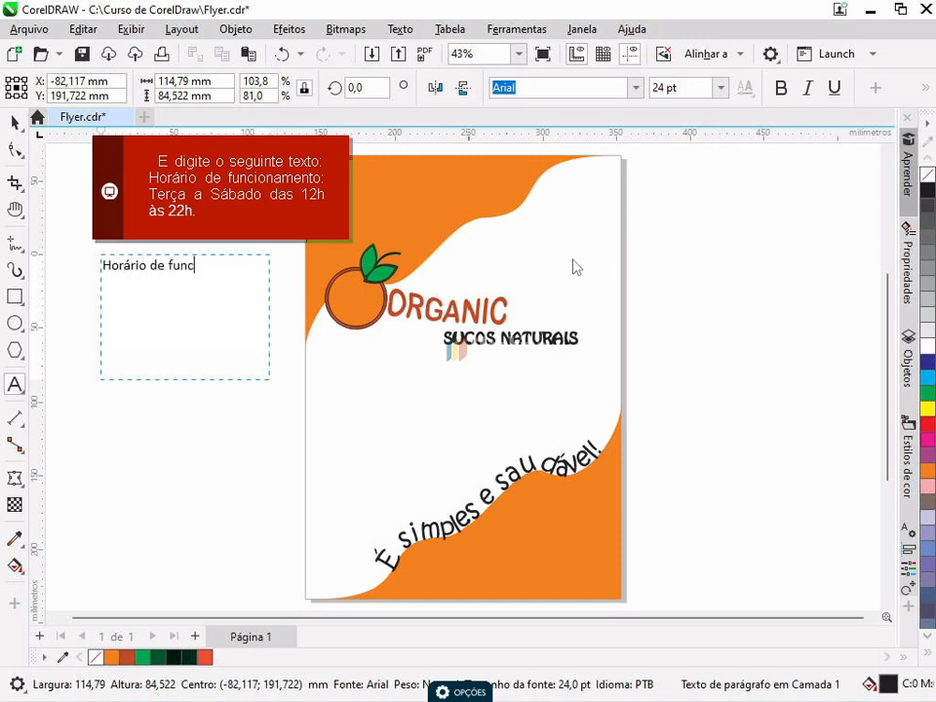
{"action": "type", "text": "ionamento:"}
{"action": "key", "text": "Return"}
{"action": "type", "text": "Ter"}
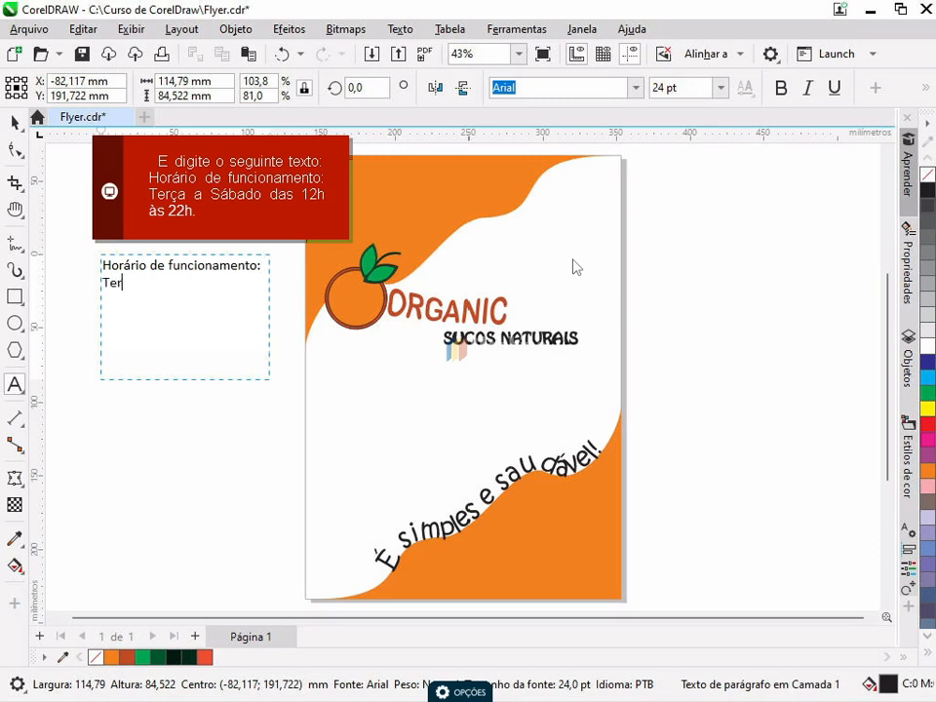
{"action": "type", "text": "ça a Sábado das 12"}
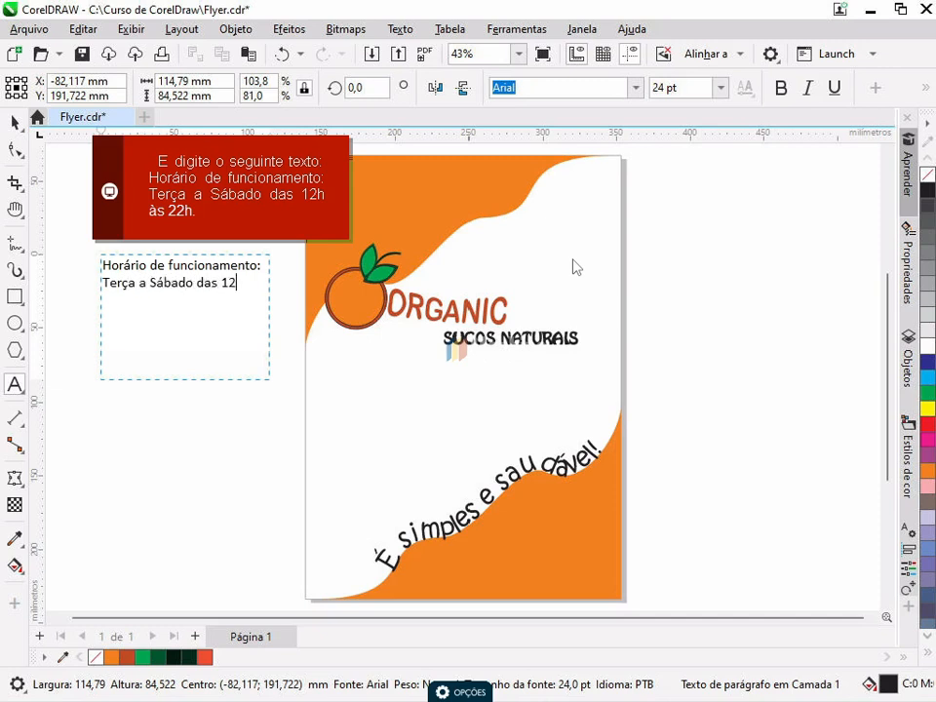
{"action": "type", "text": "h às 22h. Domingo das 14h às 22h."}
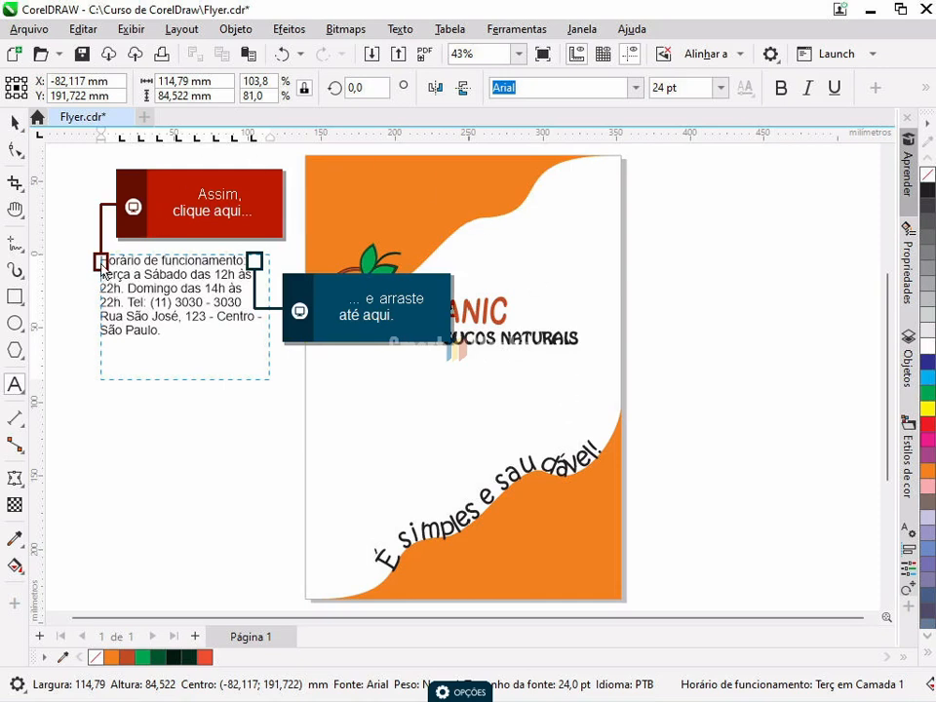
Make the "Horário de funcionamento:" heading bold and centre the text horizontally in its frame.
{"action": "left_click_drag", "start_coordinate": [102, 261], "coordinate": [244, 261]}
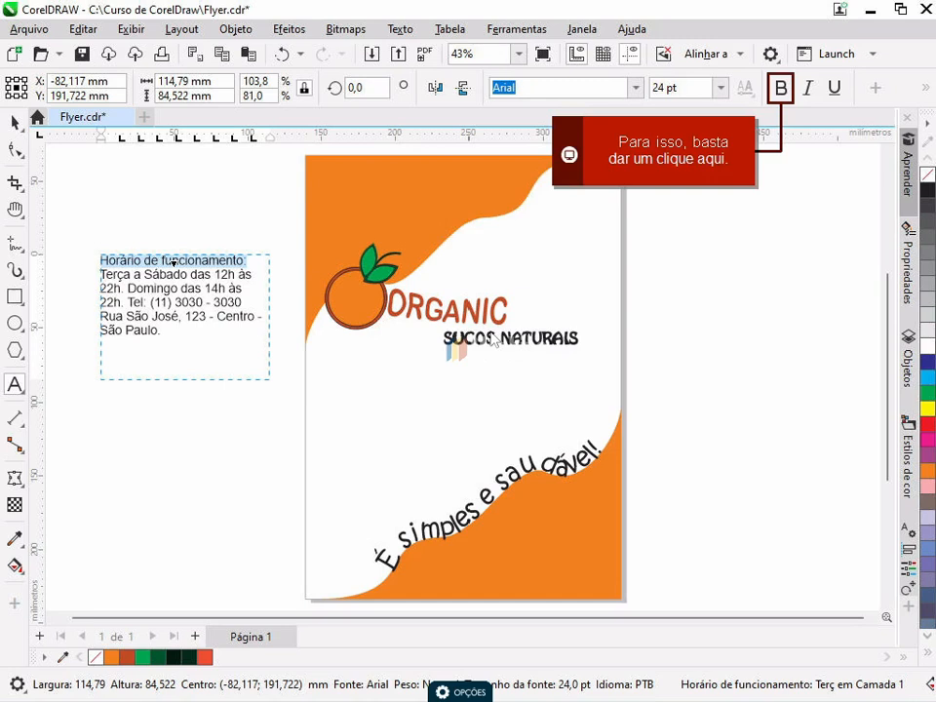
{"action": "left_click", "coordinate": [780, 89]}
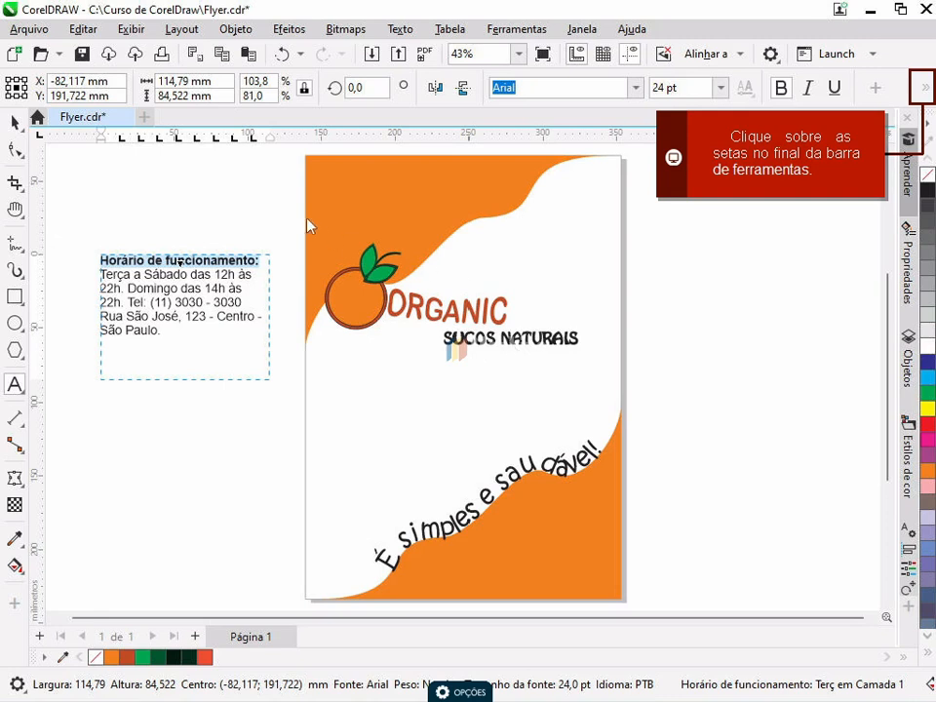
{"action": "left_click", "coordinate": [924, 86]}
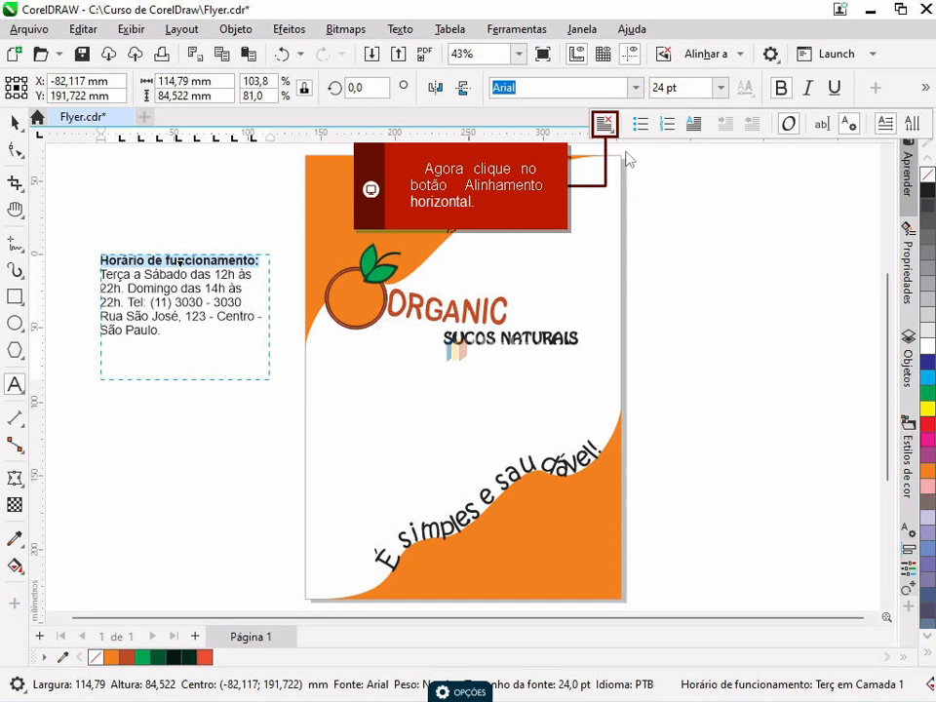
{"action": "left_click", "coordinate": [604, 123]}
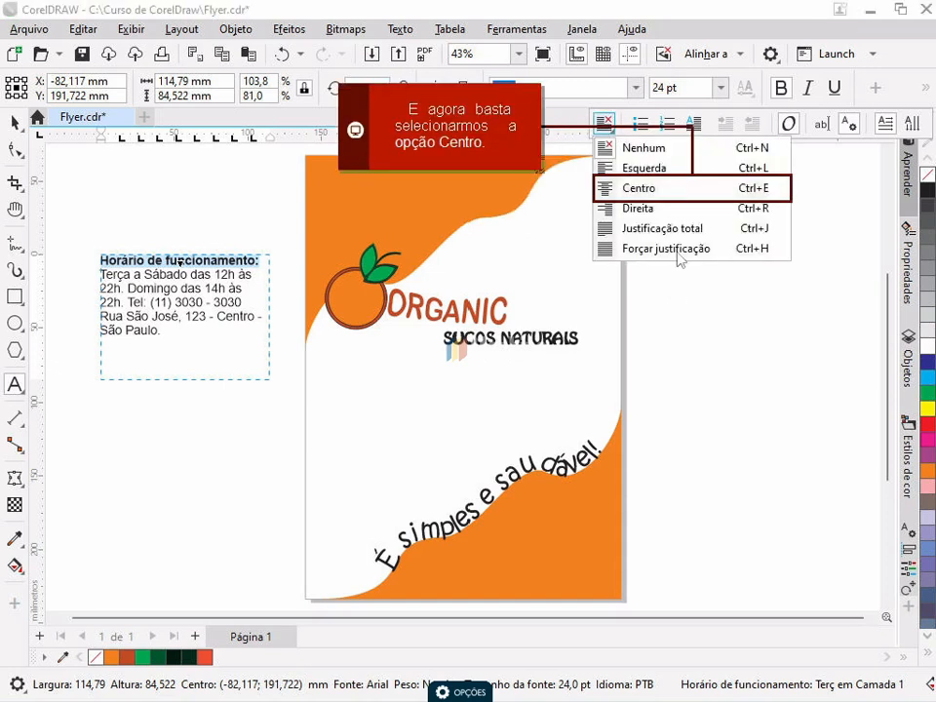
{"action": "left_click", "coordinate": [699, 189]}
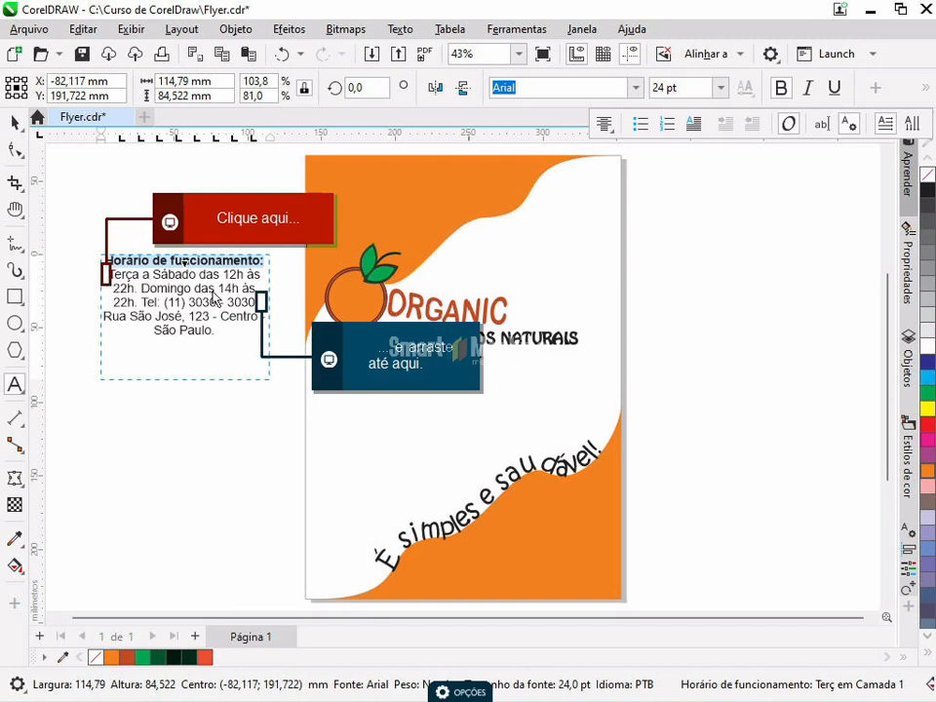
Set the opening hours and phone text to 20 pt, and start a new line before the street address.
{"action": "left_click_drag", "start_coordinate": [107, 274], "coordinate": [261, 302]}
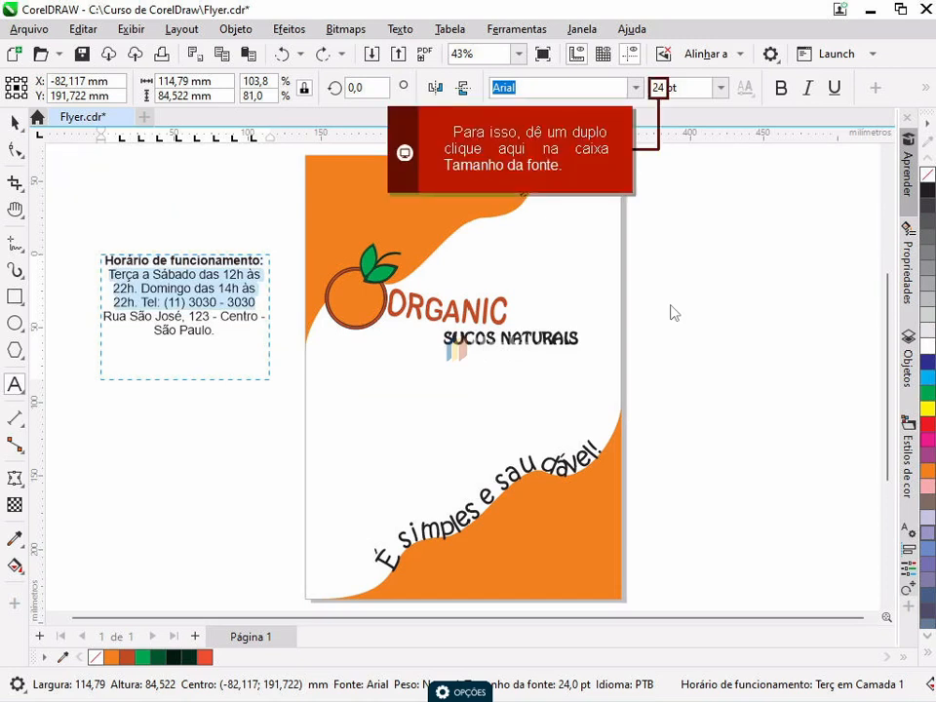
{"action": "double_click", "coordinate": [661, 88]}
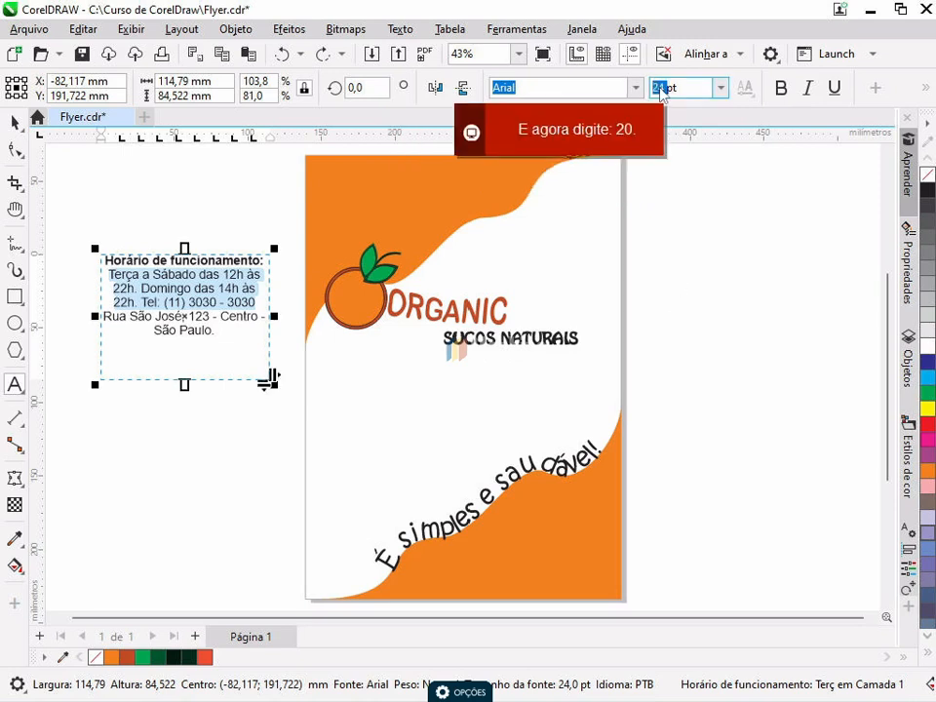
{"action": "type", "text": "20"}
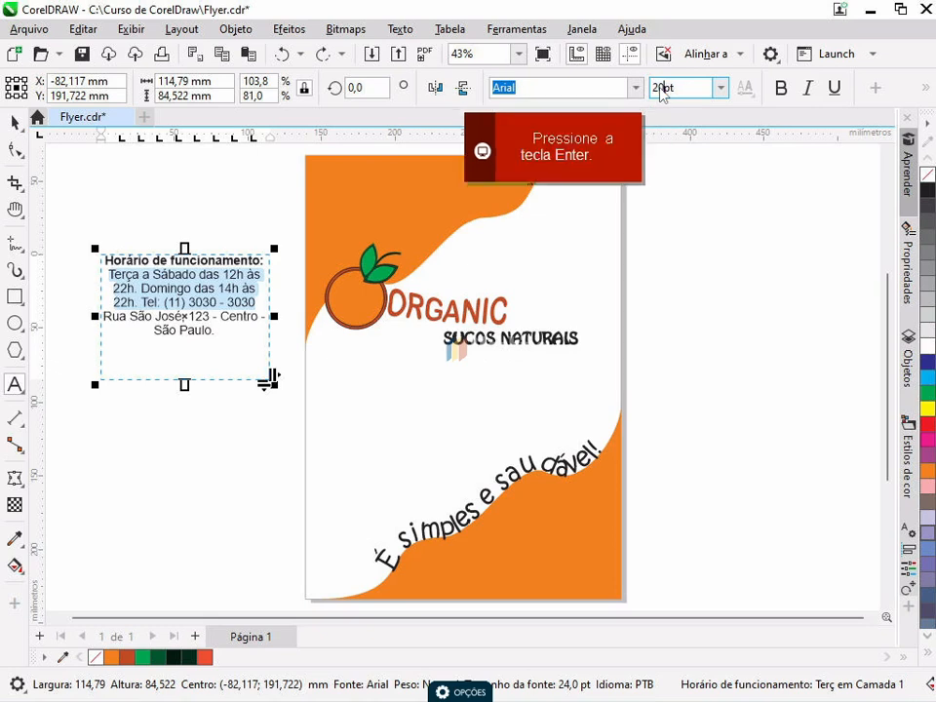
{"action": "key", "text": "Return"}
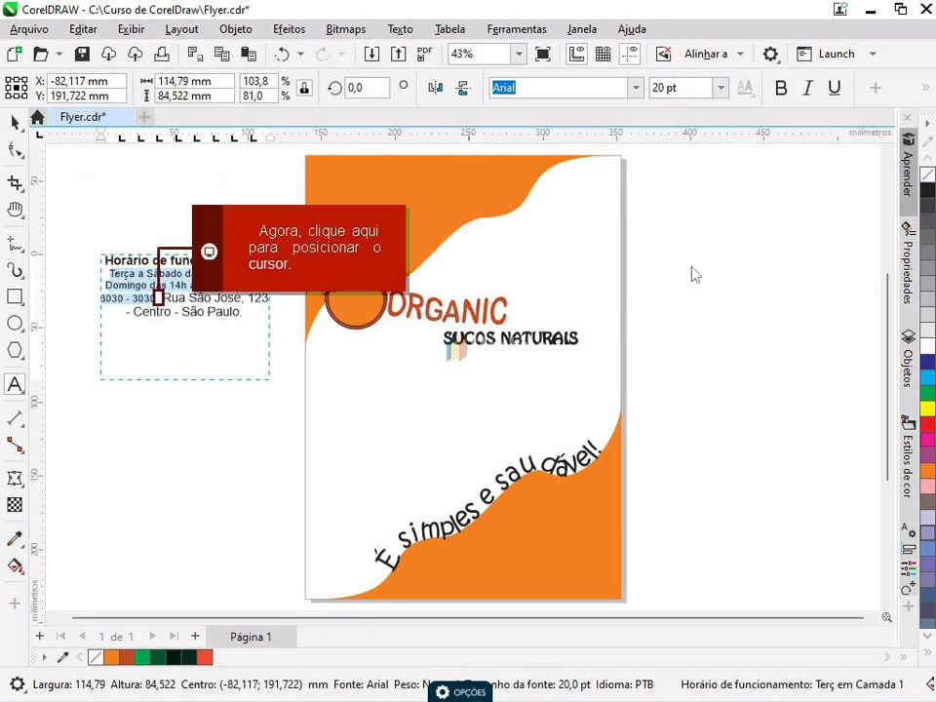
{"action": "left_click", "coordinate": [160, 298]}
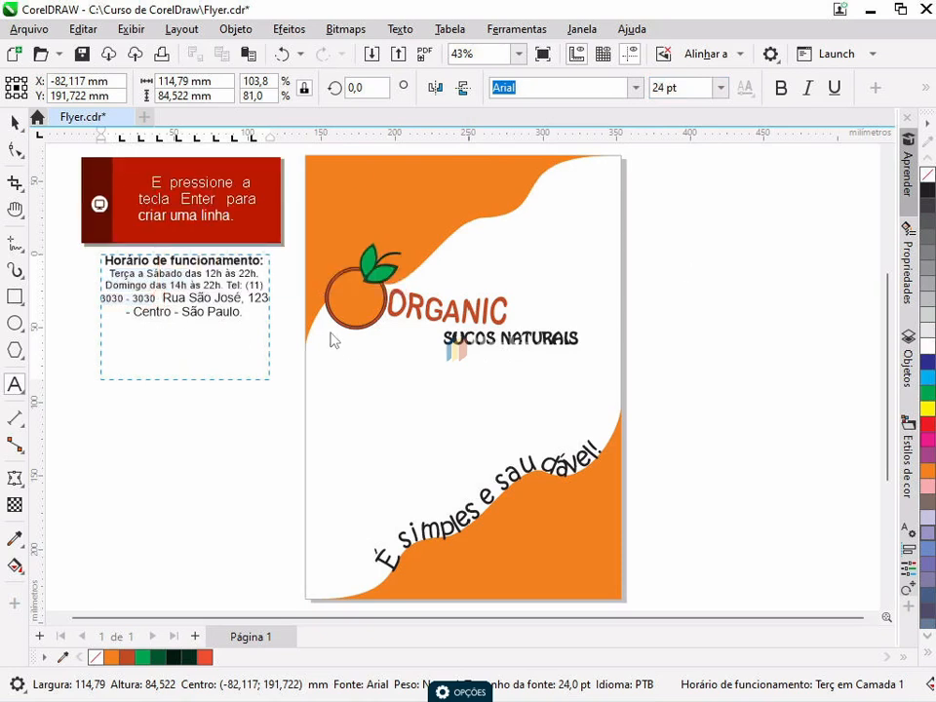
{"action": "key", "text": "Return"}
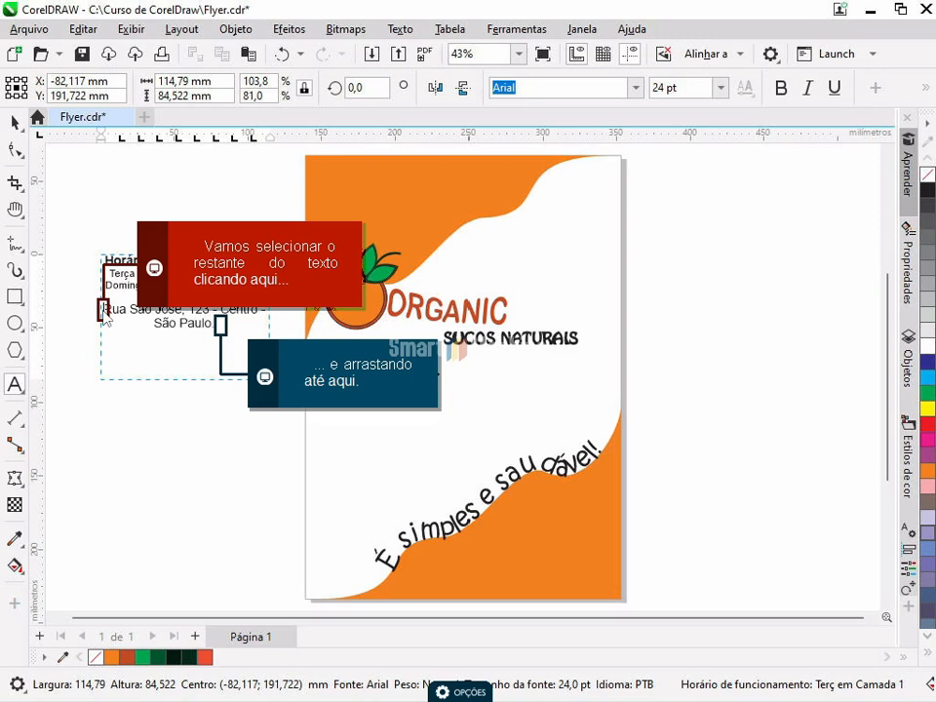
Set the street address at the end of the paragraph text to 18 pt and make it bold.
{"action": "left_click_drag", "start_coordinate": [103, 314], "coordinate": [217, 325]}
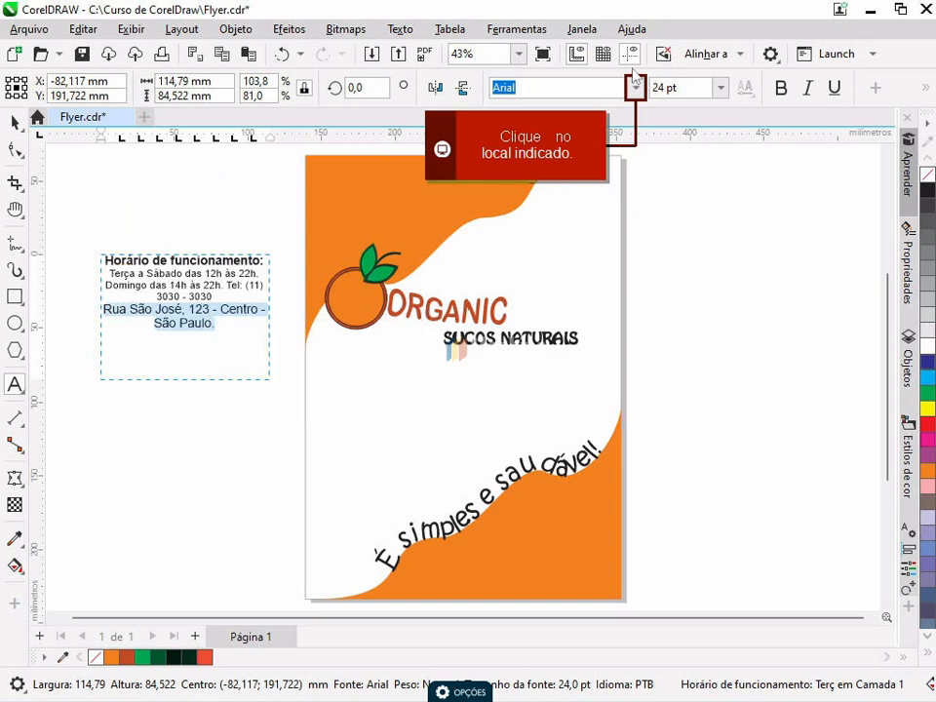
{"action": "left_click", "coordinate": [635, 87]}
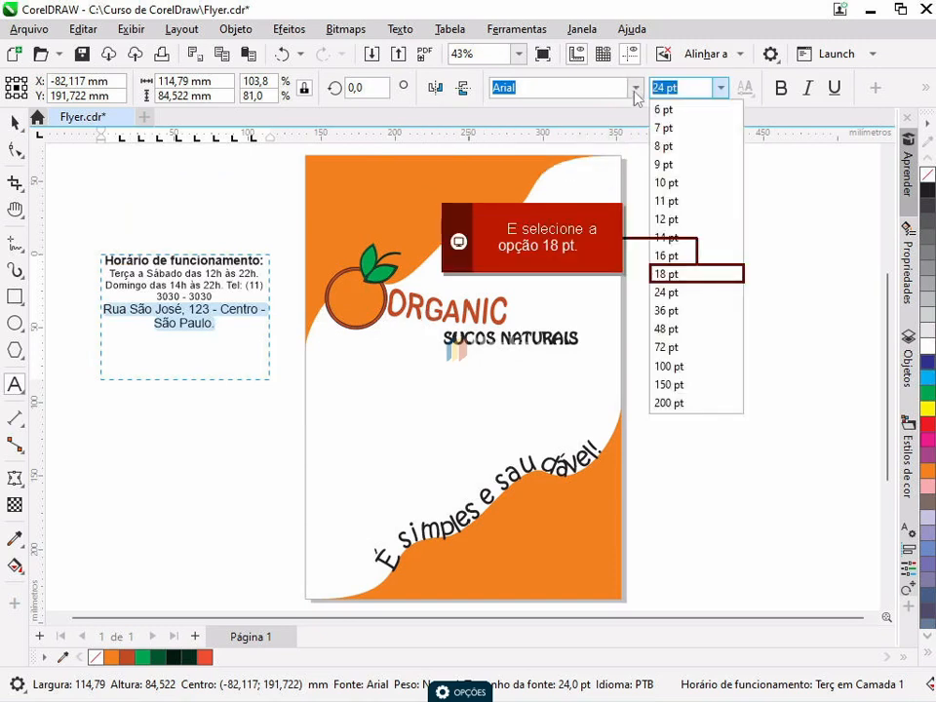
{"action": "left_click", "coordinate": [672, 274]}
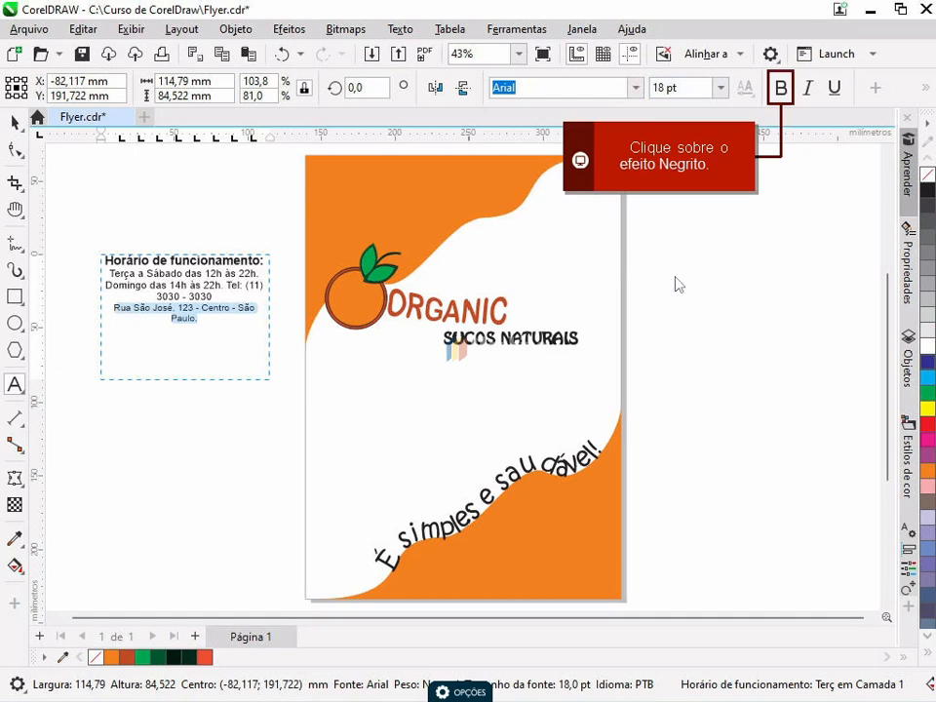
{"action": "left_click", "coordinate": [780, 87]}
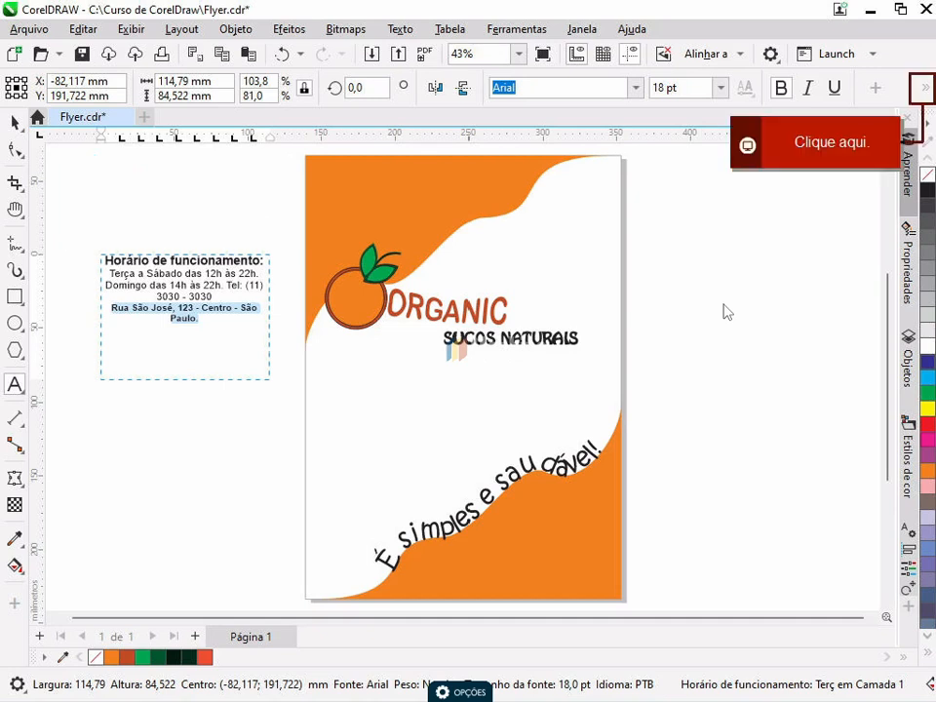
Set the horizontal alignment of the street address to Nenhum.
{"action": "left_click", "coordinate": [923, 88]}
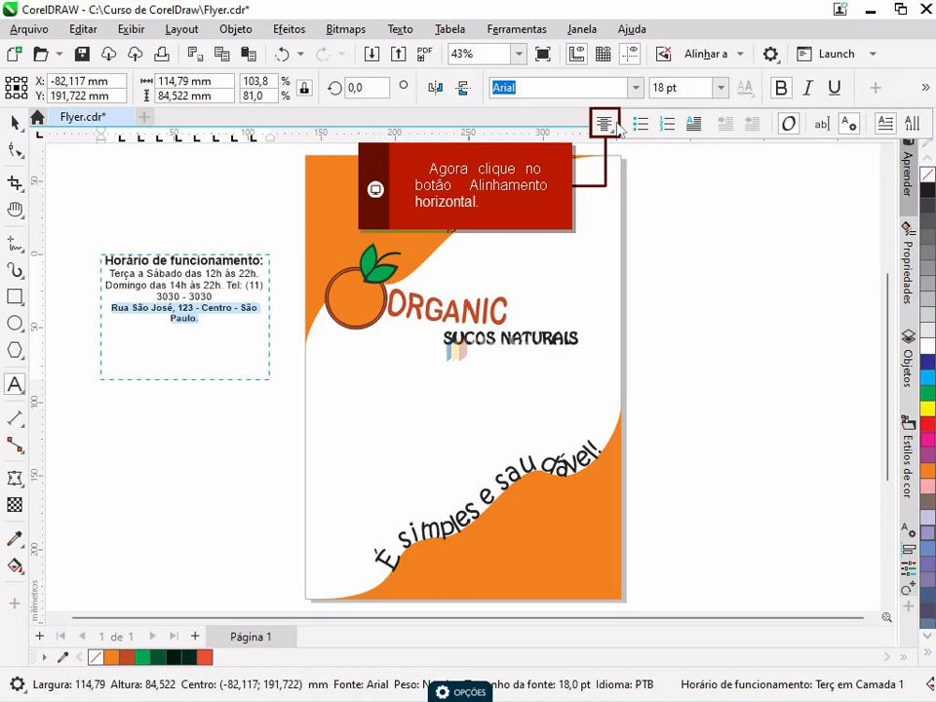
{"action": "left_click", "coordinate": [605, 124]}
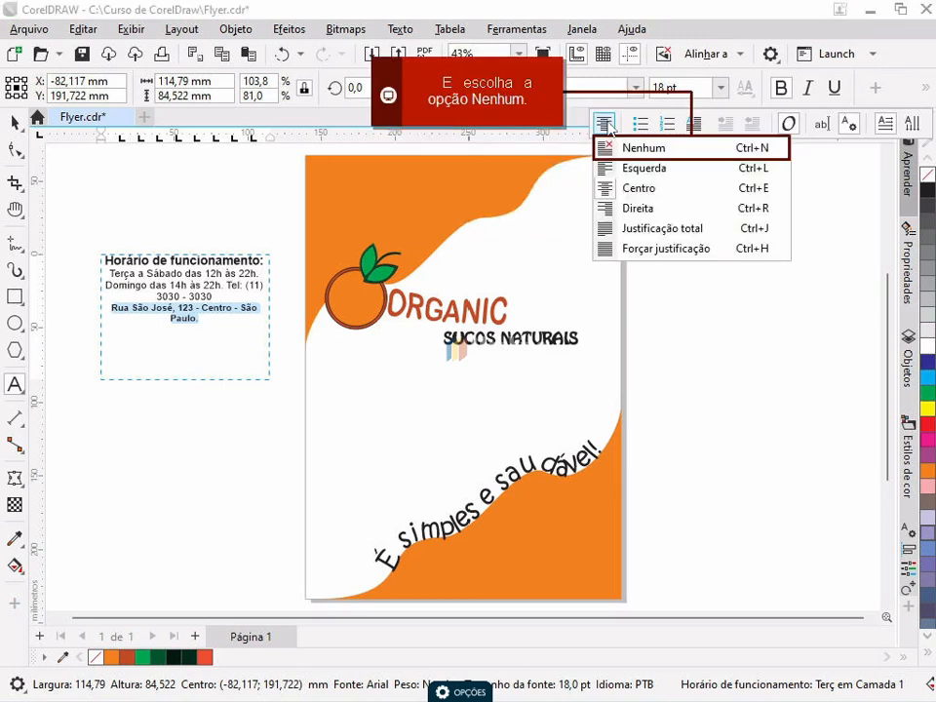
{"action": "left_click", "coordinate": [629, 149]}
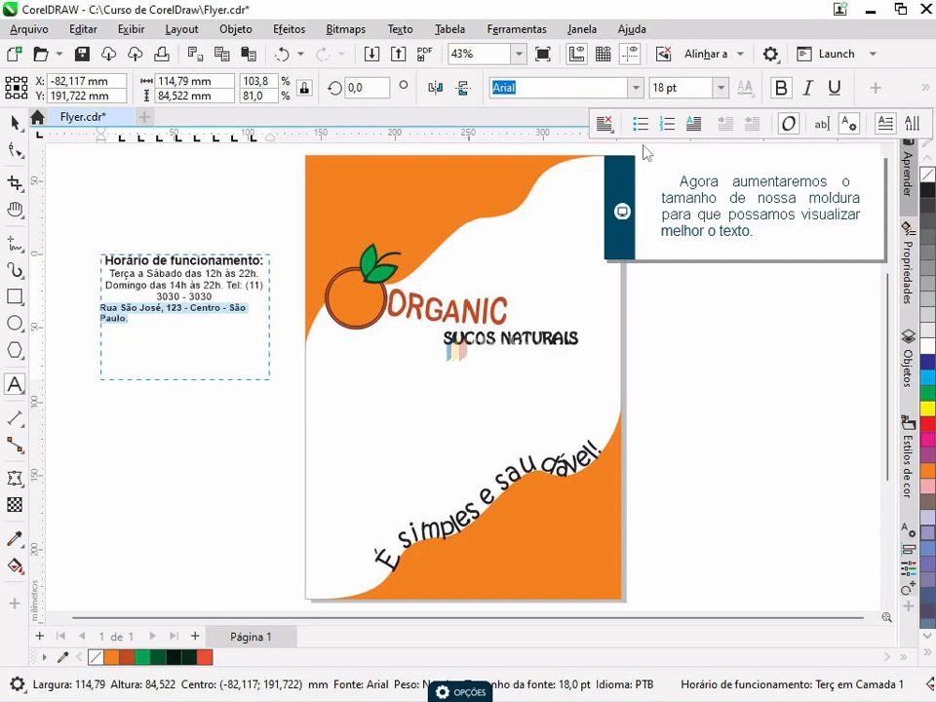
Widen the paragraph text frame to about 121 mm so the address fits on one line.
{"action": "left_click", "coordinate": [17, 124]}
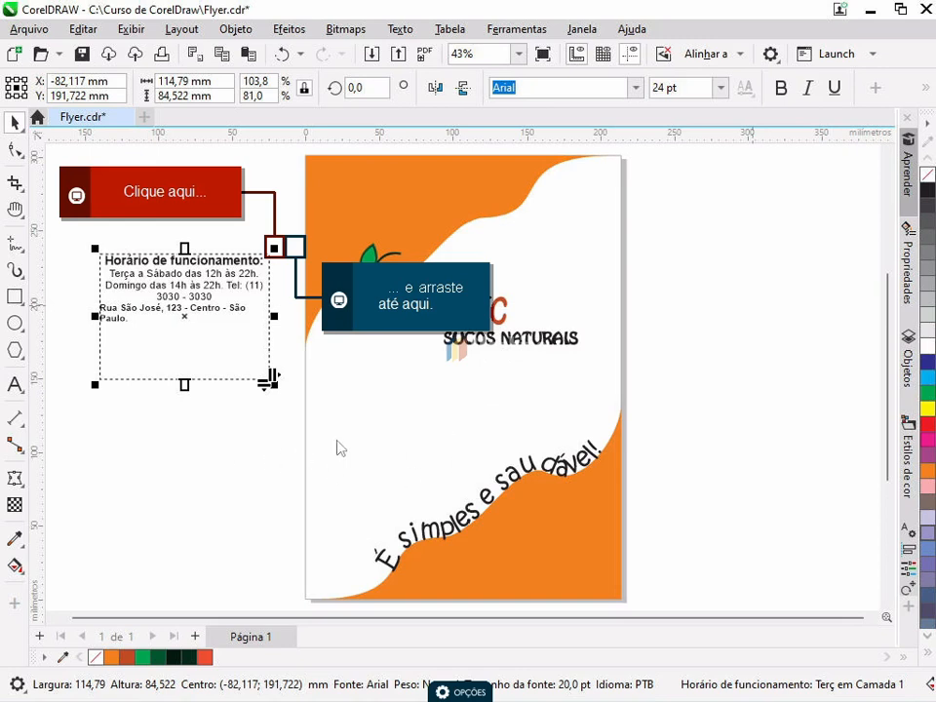
{"action": "left_click_drag", "start_coordinate": [297, 249], "coordinate": [306, 342]}
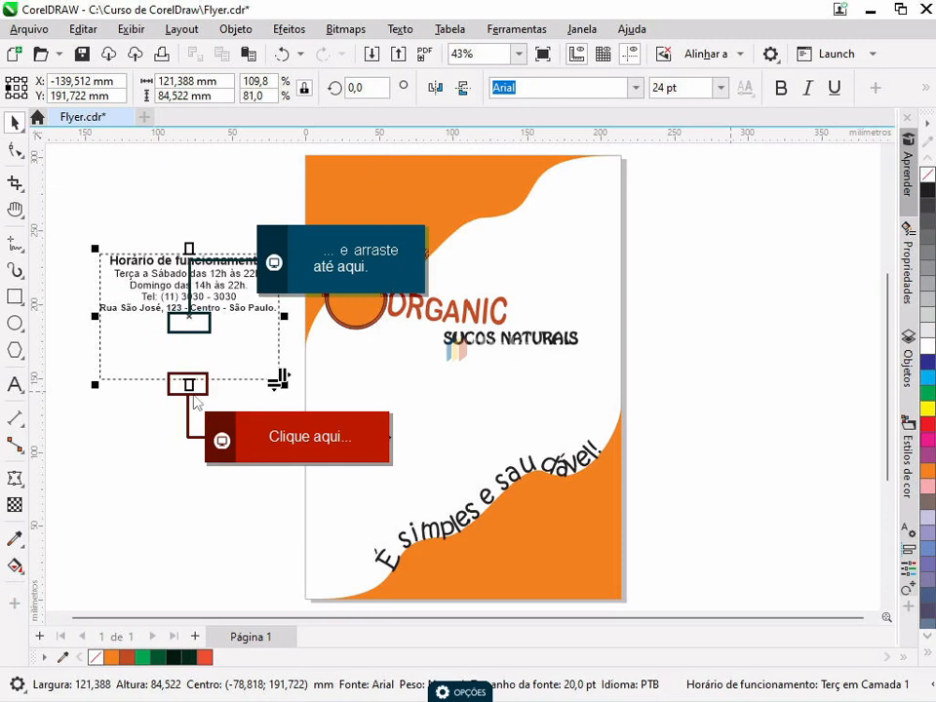
Shorten the paragraph text frame to about 44 mm high and move it onto the orange shape in the flyer's lower-right corner.
{"action": "left_click_drag", "start_coordinate": [189, 384], "coordinate": [189, 325]}
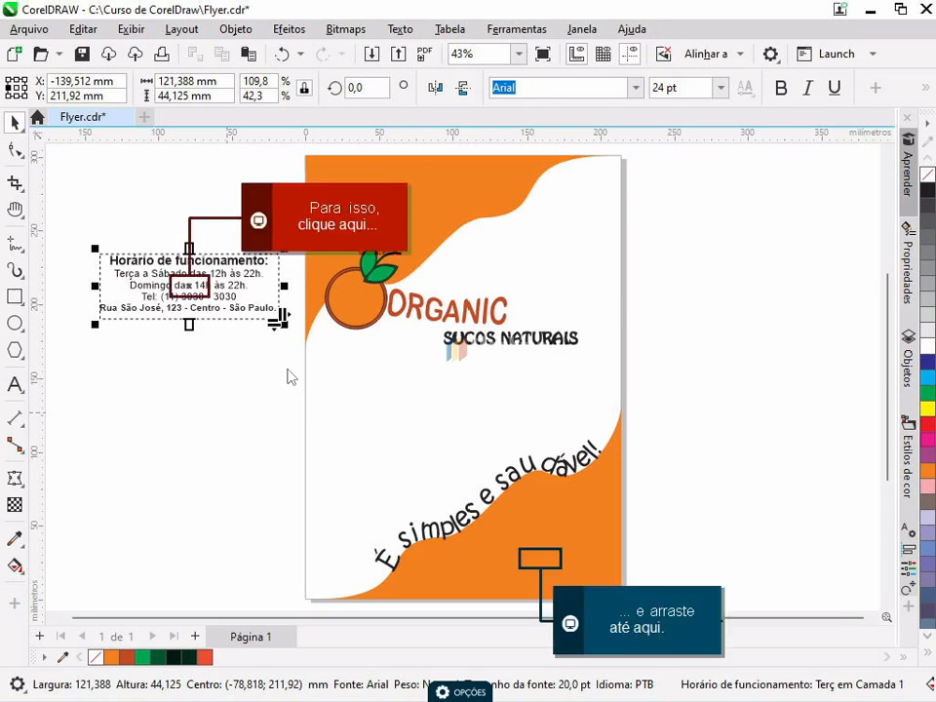
{"action": "left_click_drag", "start_coordinate": [182, 285], "coordinate": [546, 565]}
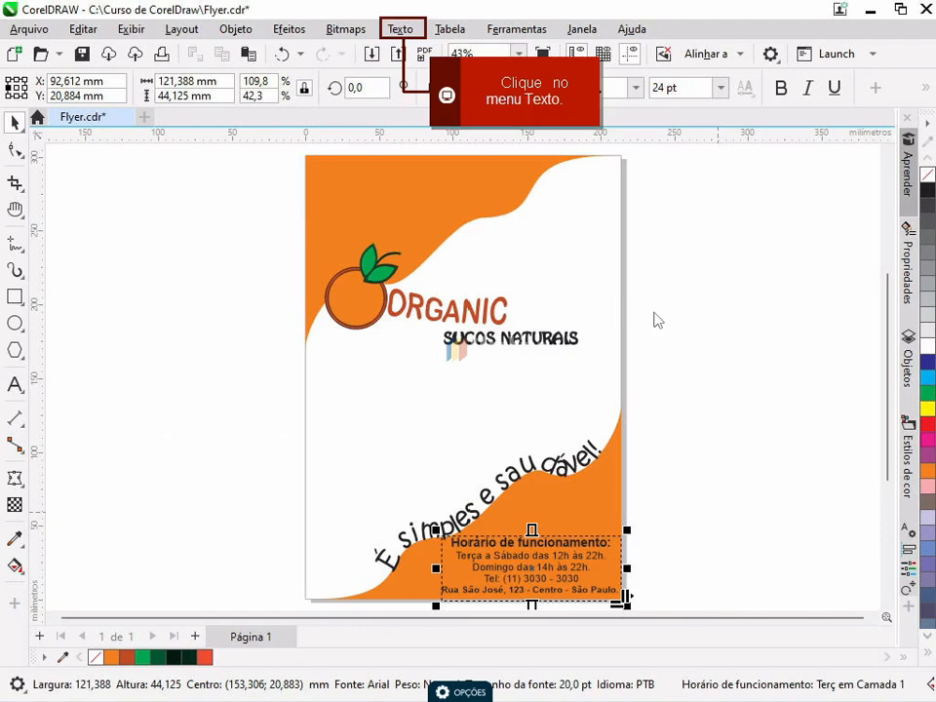
Turn off the display of paragraph text frames (Mostrar molduras de texto) and deselect the text.
{"action": "left_click", "coordinate": [399, 30]}
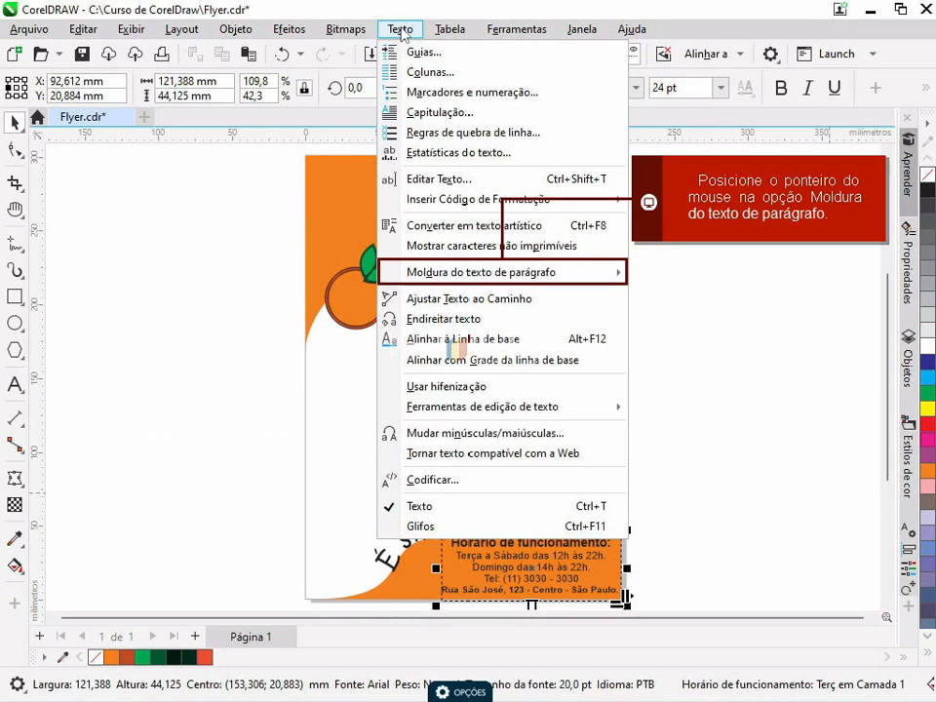
{"action": "mouse_move", "coordinate": [480, 276]}
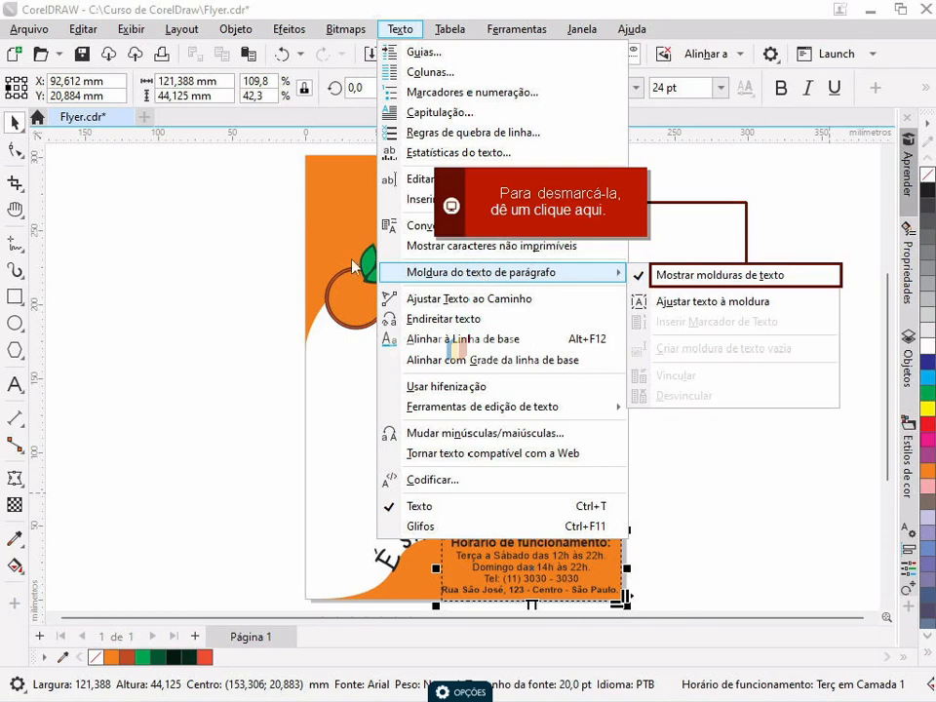
{"action": "left_click", "coordinate": [684, 281]}
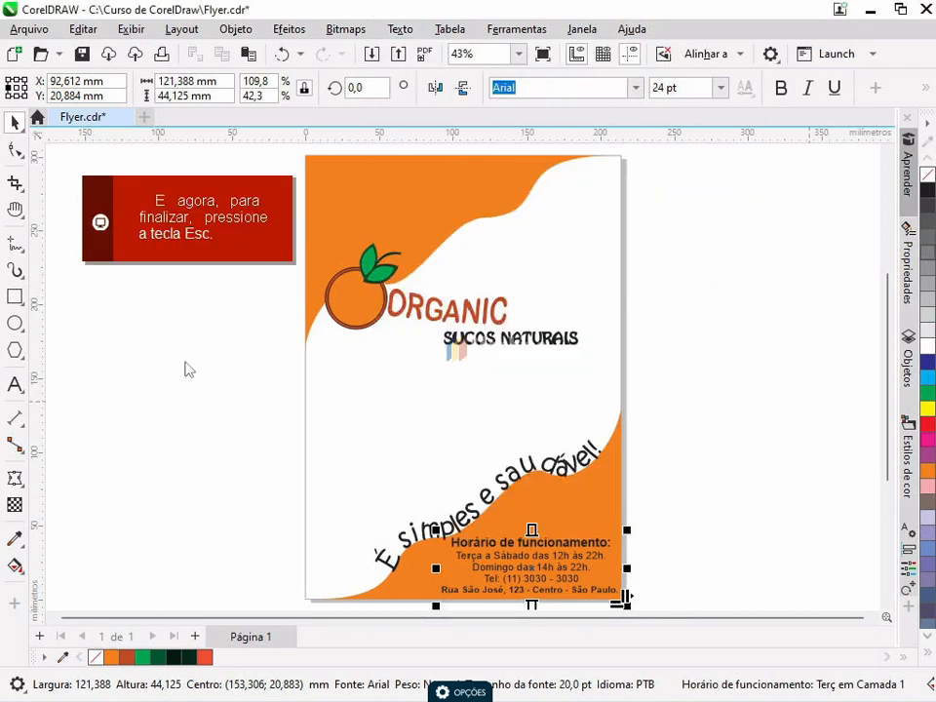
{"action": "key", "text": "Escape"}
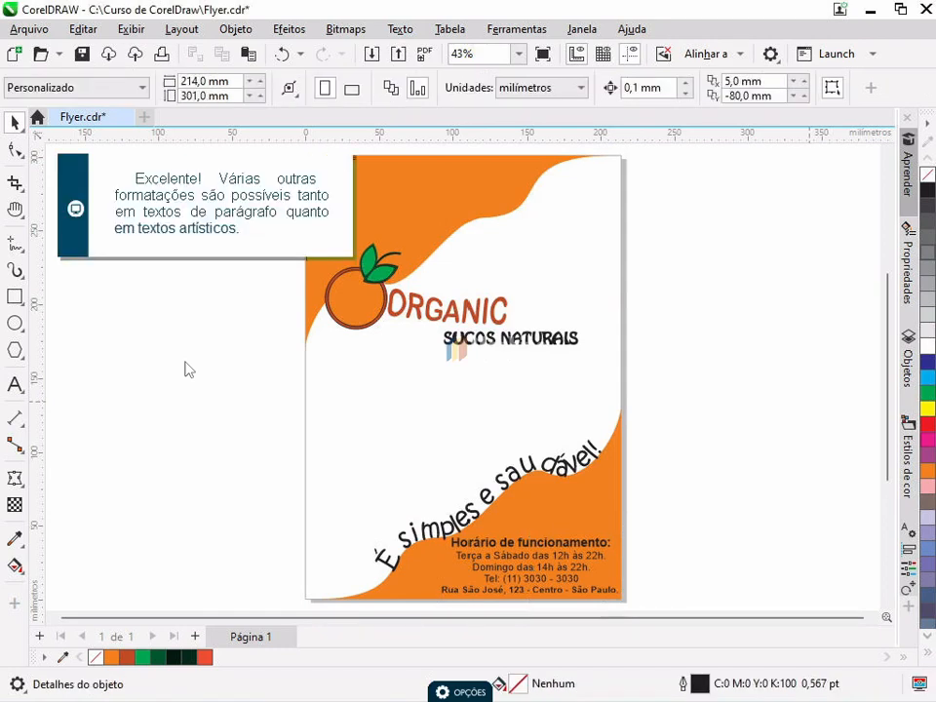